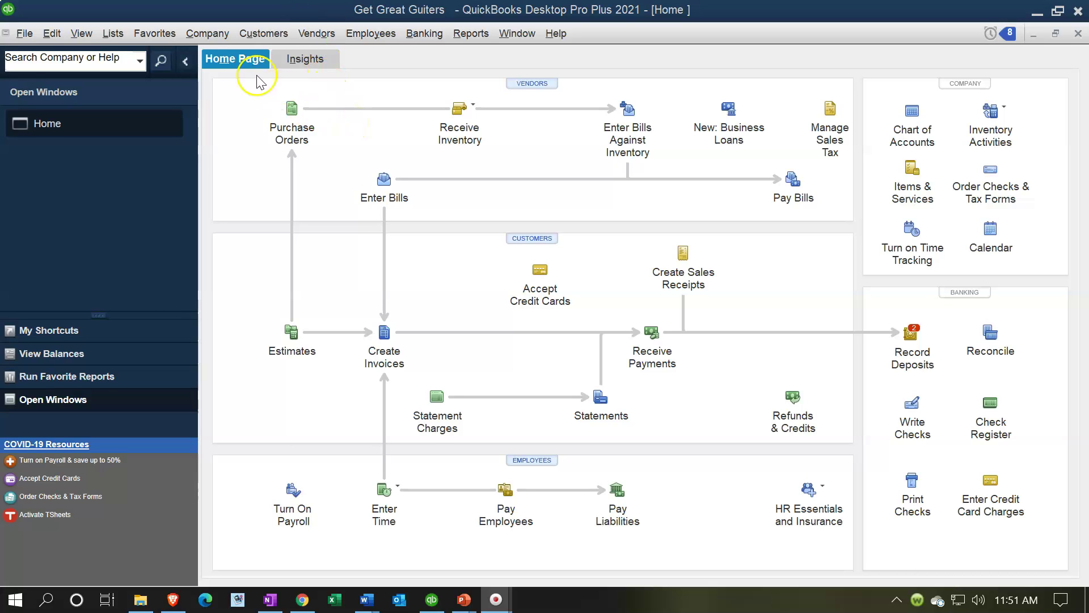
# - Show the Home page and the open windows list, and collapse the left icon bar
pyautogui.click(207, 34)
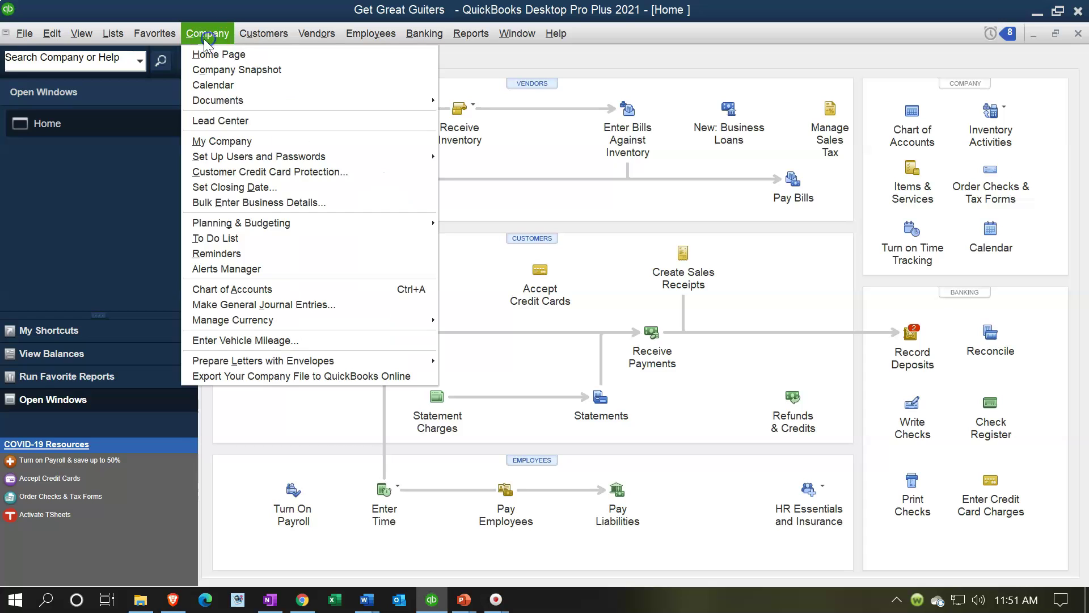
pyautogui.click(243, 54)
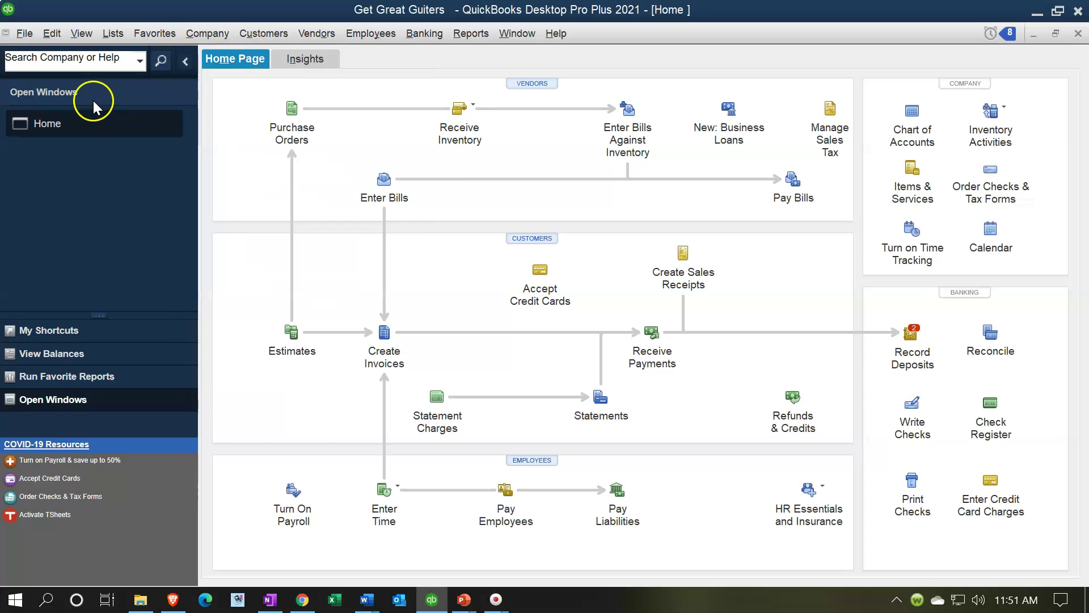
pyautogui.click(85, 35)
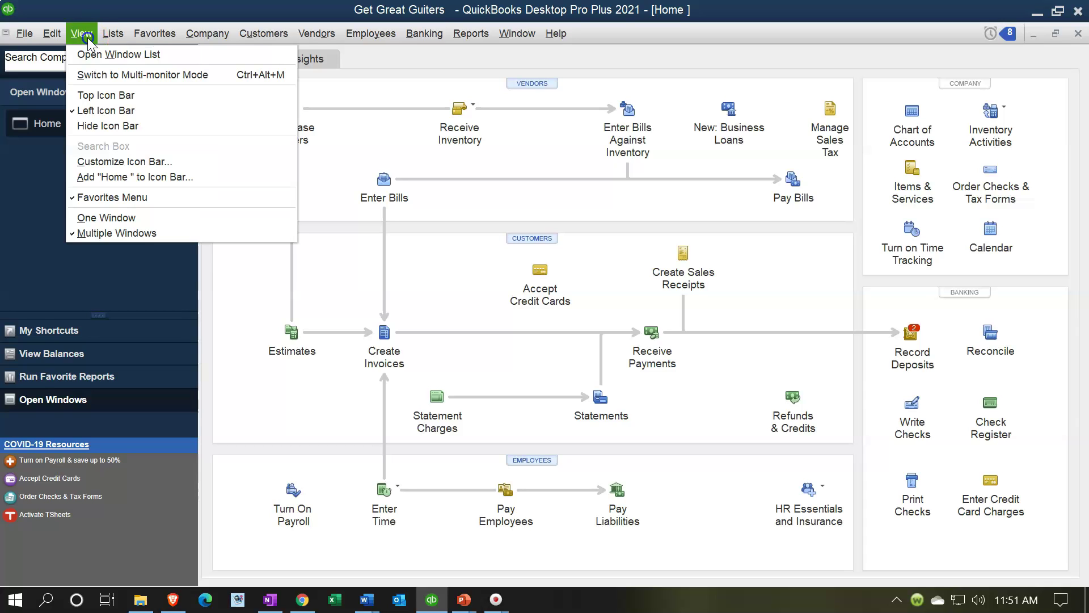
pyautogui.click(118, 56)
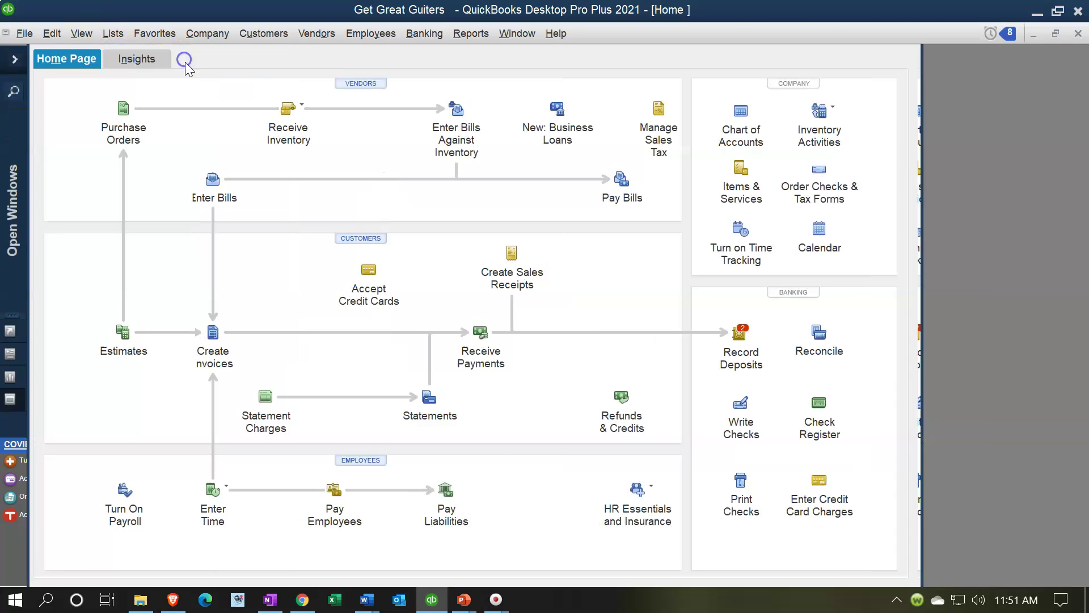
pyautogui.click(14, 59)
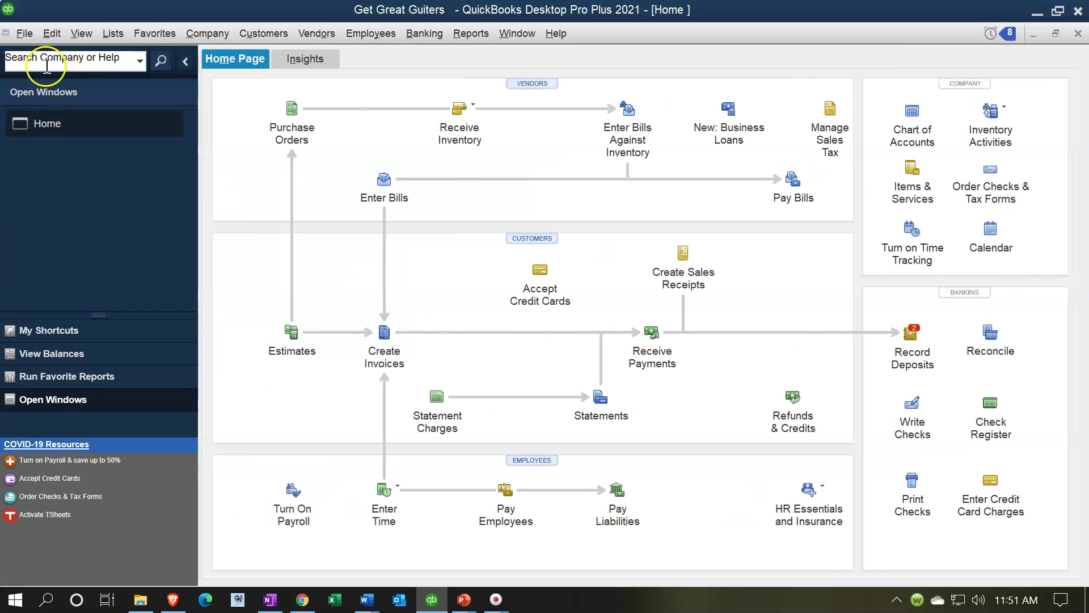
pyautogui.click(185, 63)
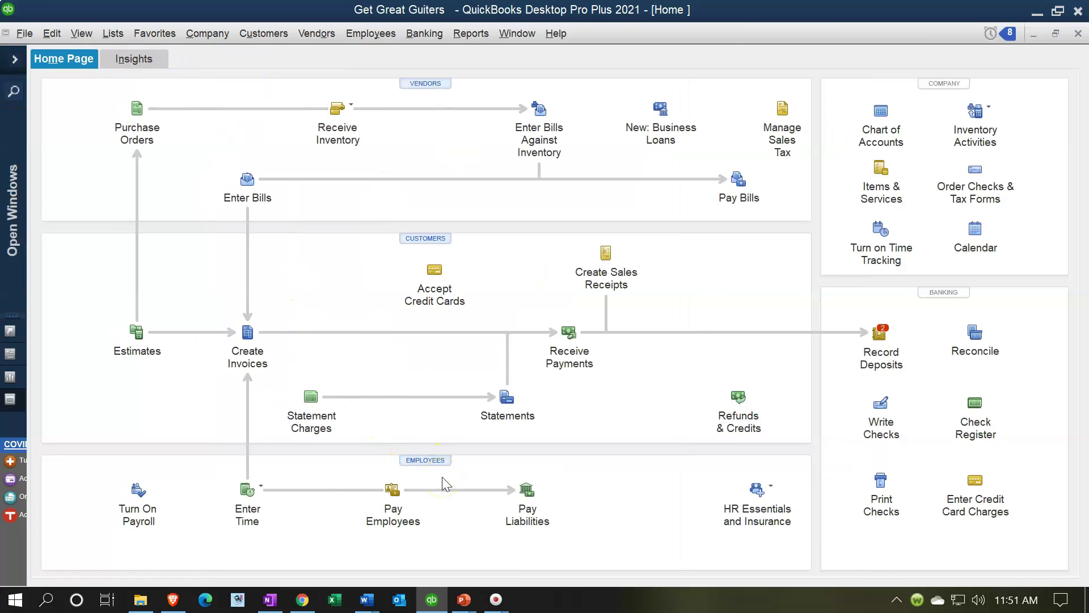
pyautogui.click(454, 519)
pyautogui.click(354, 548)
# - Review the company preferences for Payroll & Employees, including the full and manual payroll options, and close the preferences unchanged
pyautogui.click(50, 37)
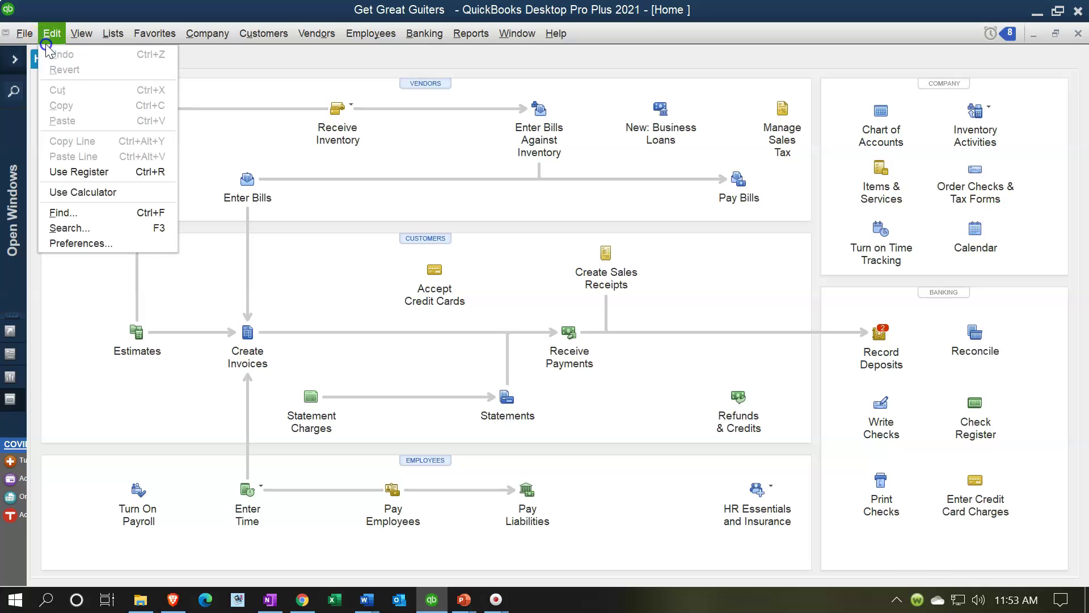
pyautogui.click(75, 243)
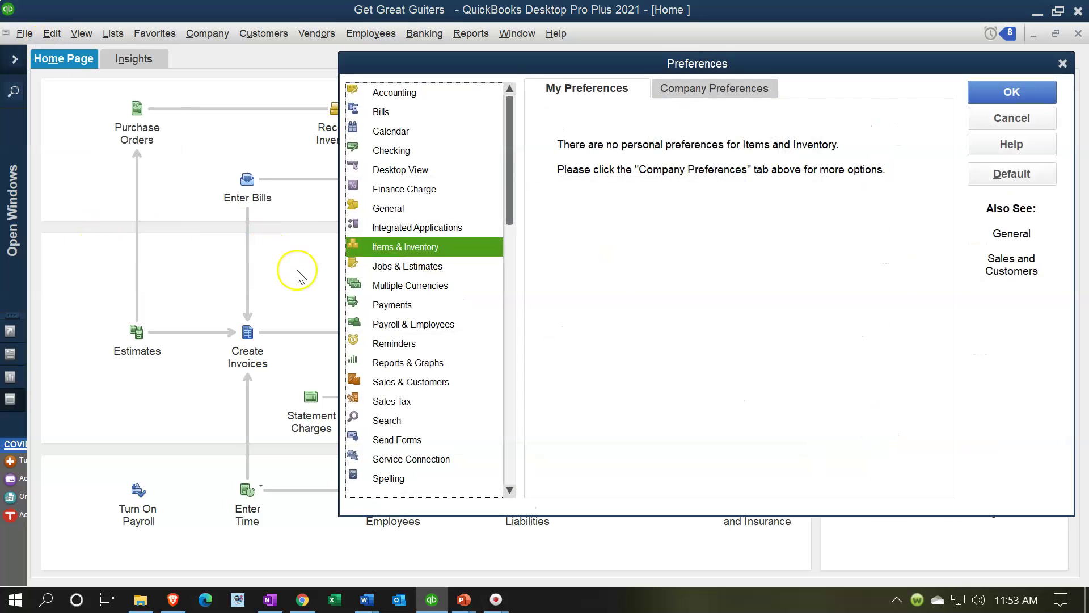
pyautogui.click(403, 325)
pyautogui.moveTo(571, 63); pyautogui.dragTo(482, 55)
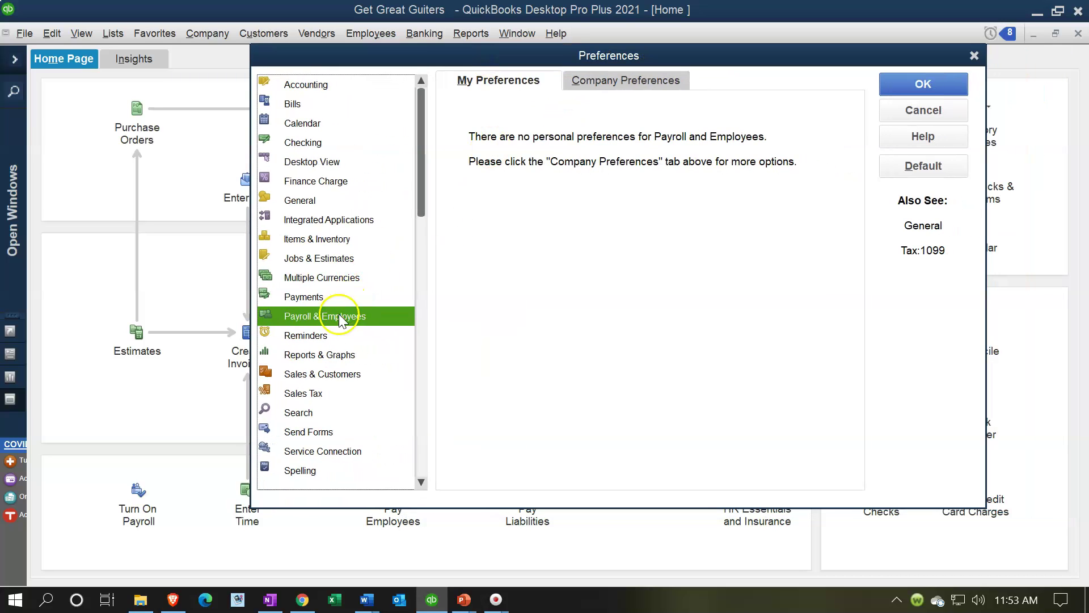
pyautogui.click(633, 82)
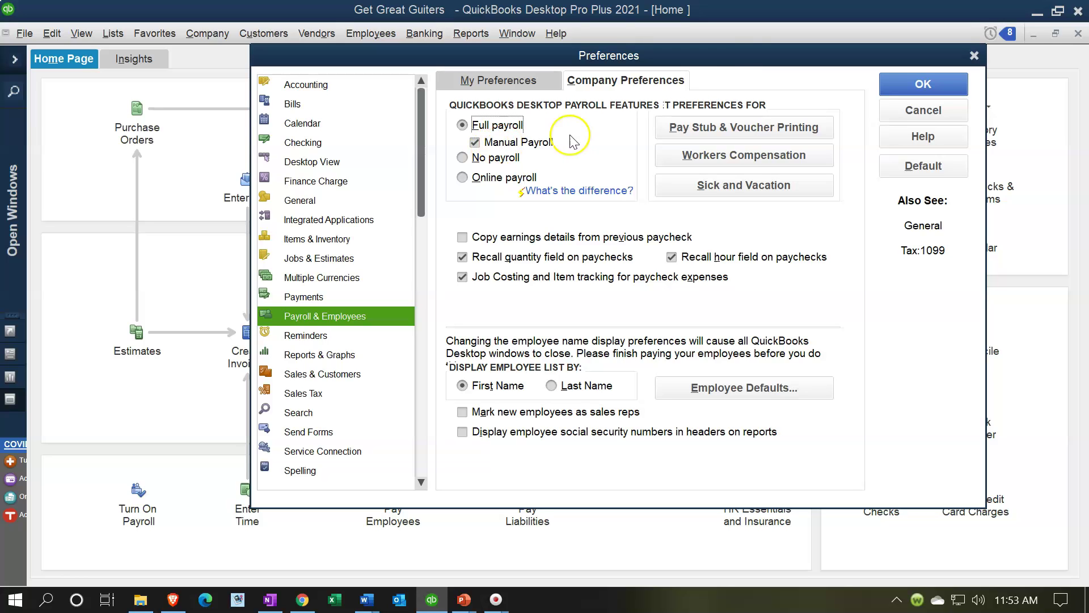
pyautogui.moveTo(740, 57); pyautogui.dragTo(652, 66)
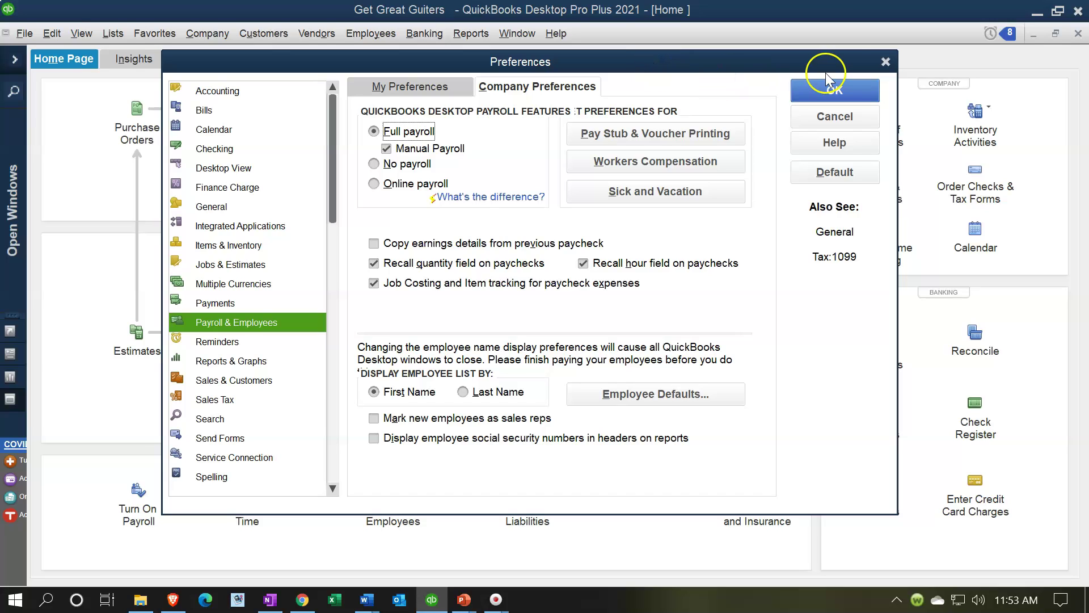
pyautogui.click(887, 59)
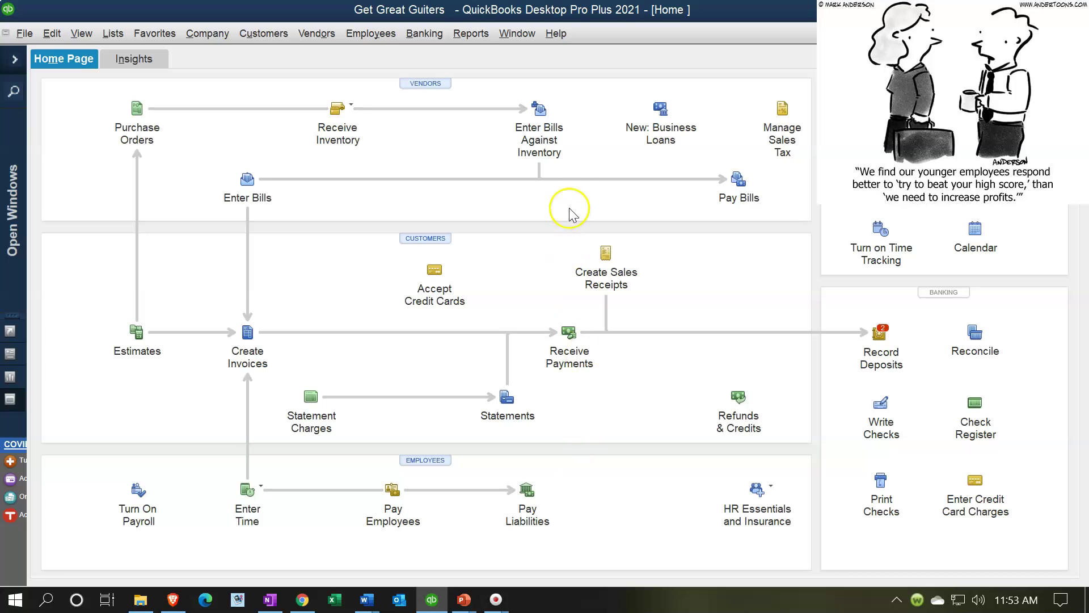
# - Look up "Manual Payroll" in QuickBooks Desktop Help and close the help window
pyautogui.click(556, 35)
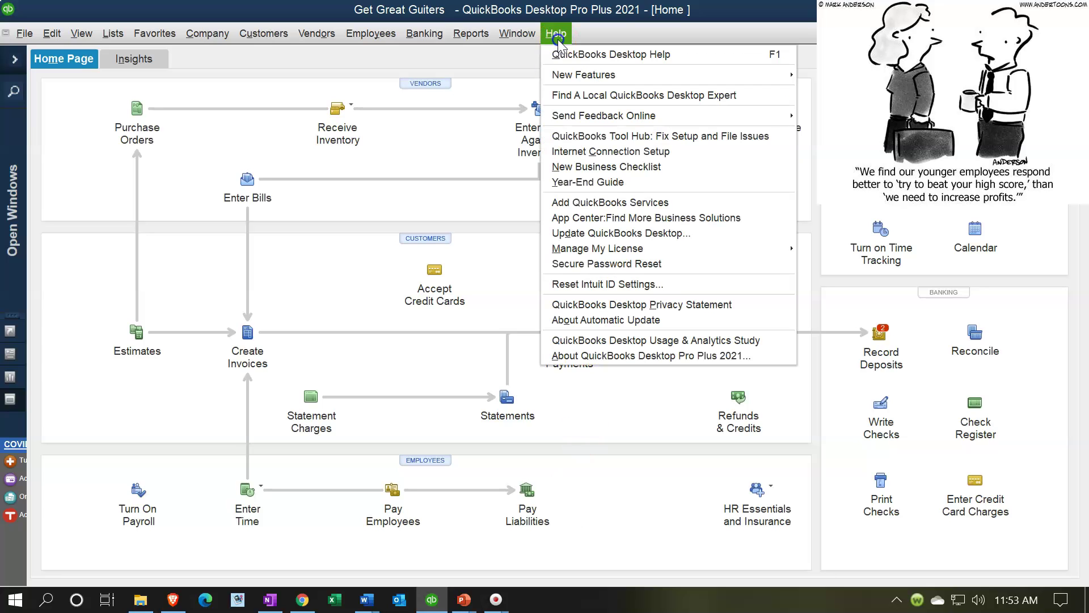
pyautogui.click(576, 58)
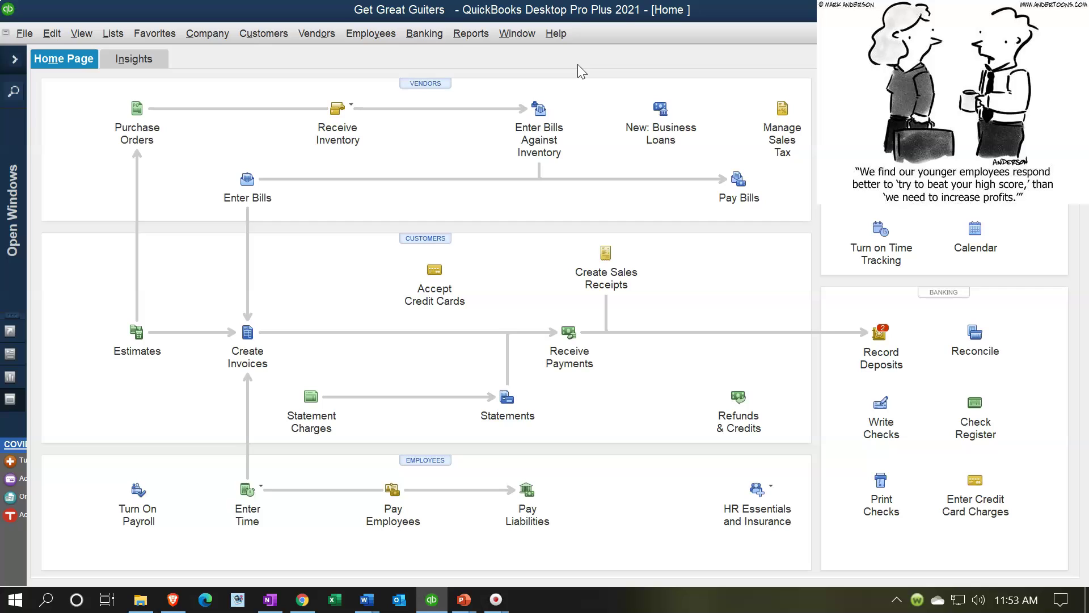
pyautogui.click(588, 130)
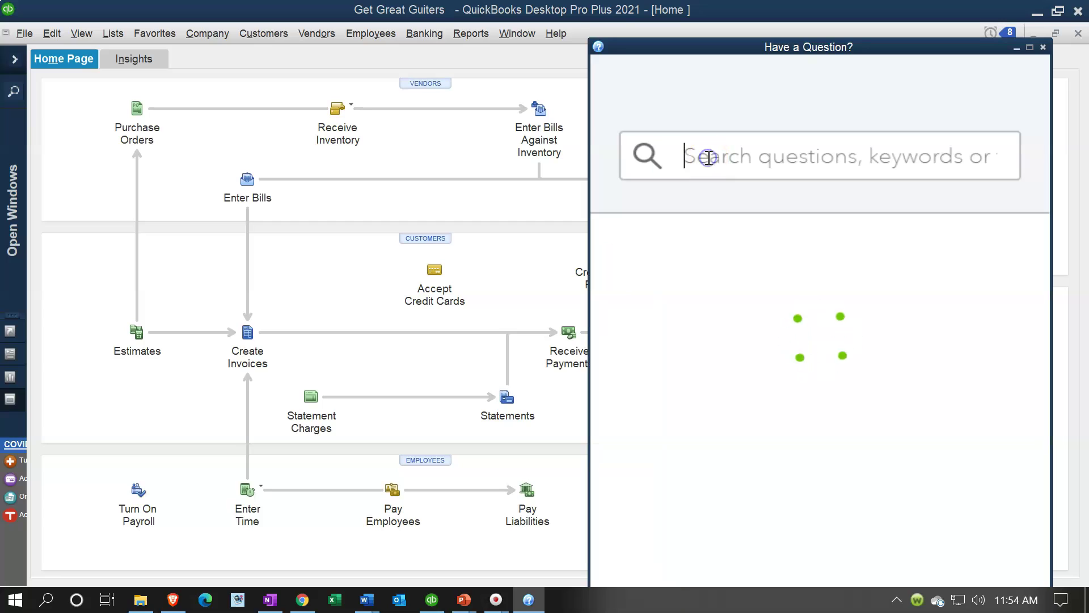
pyautogui.click(709, 158)
pyautogui.write('Manual Payroll')
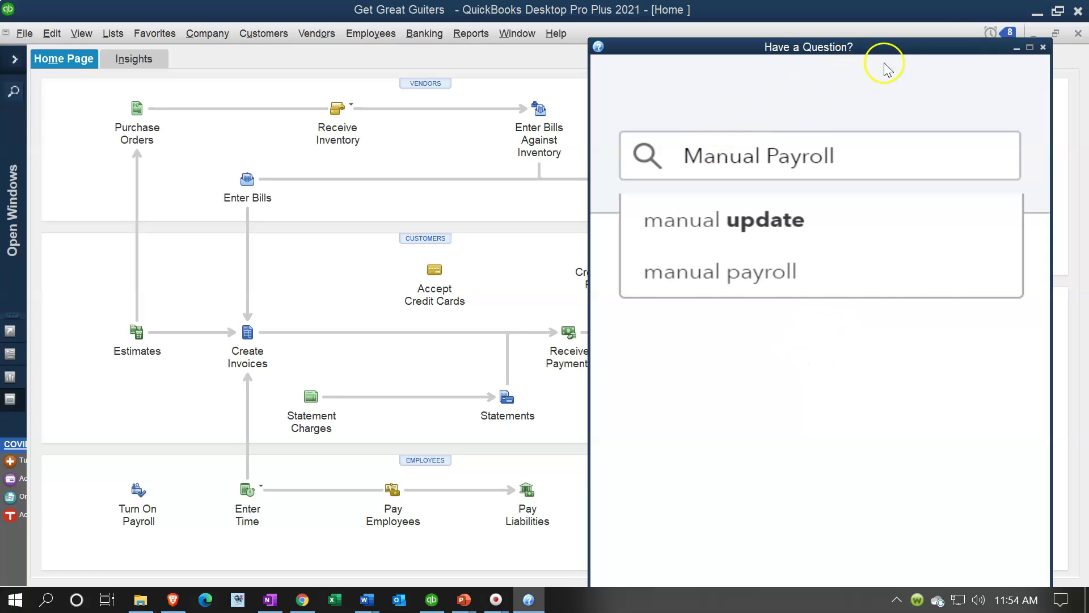
pyautogui.click(1047, 50)
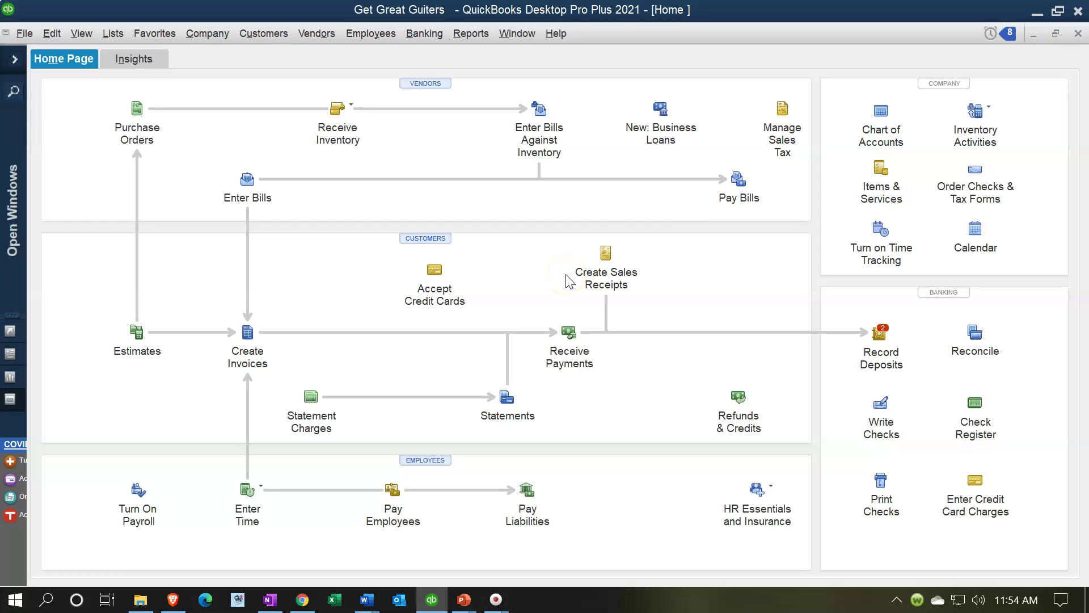
pyautogui.click(534, 275)
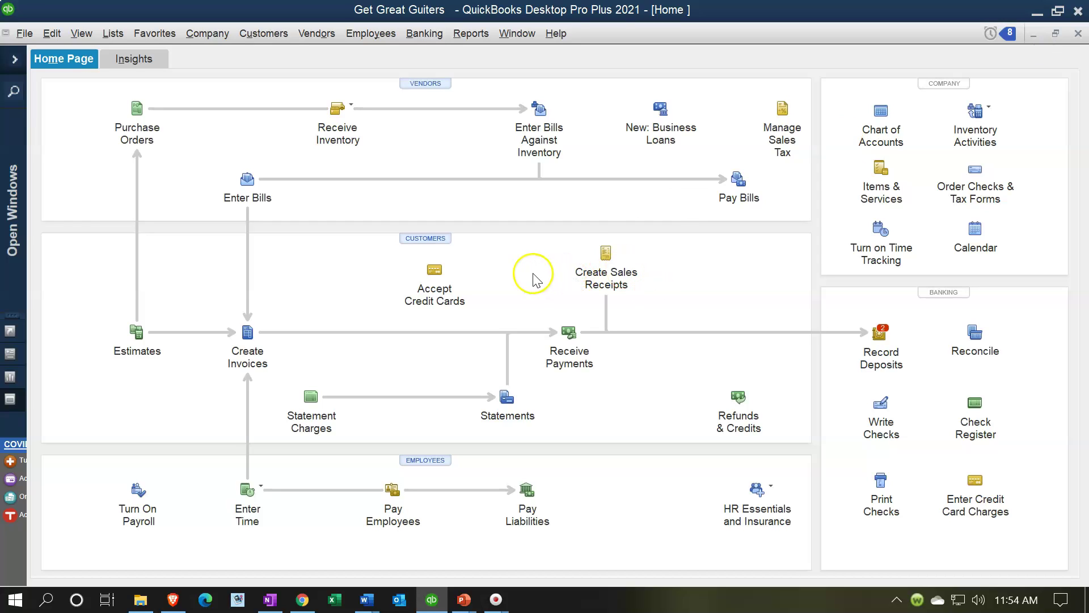
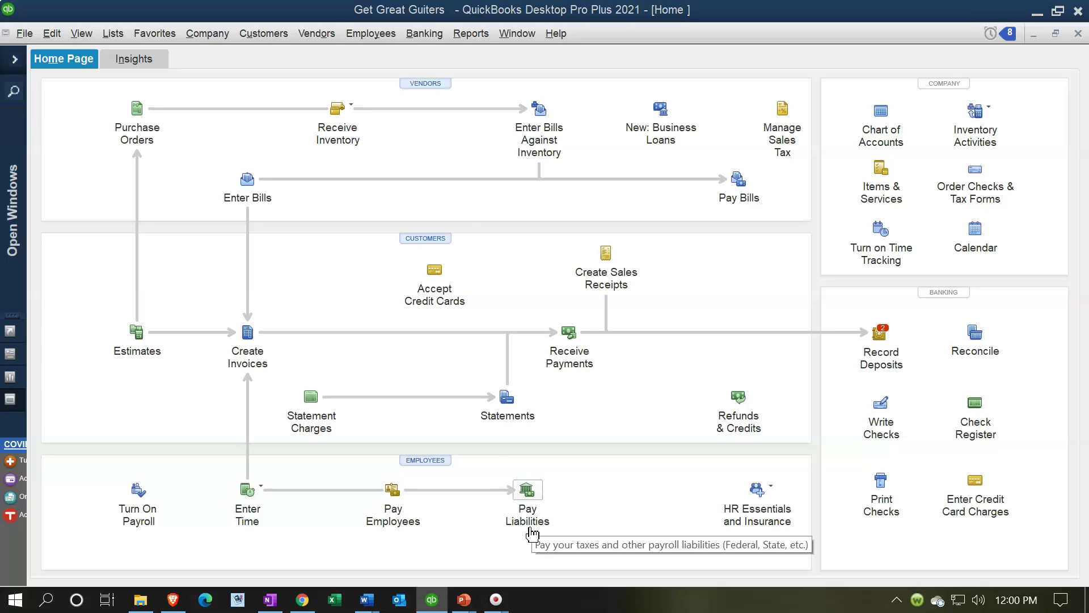
# - Open the Balance Sheet Standard report and expand the open windows list
pyautogui.click(471, 34)
pyautogui.moveTo(512, 174)
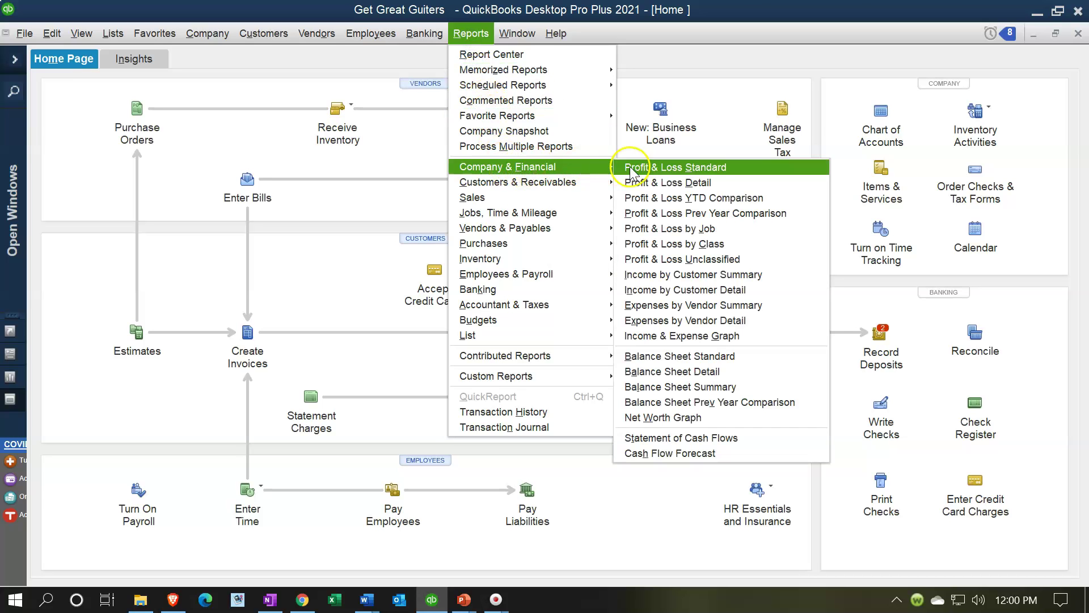
pyautogui.click(670, 358)
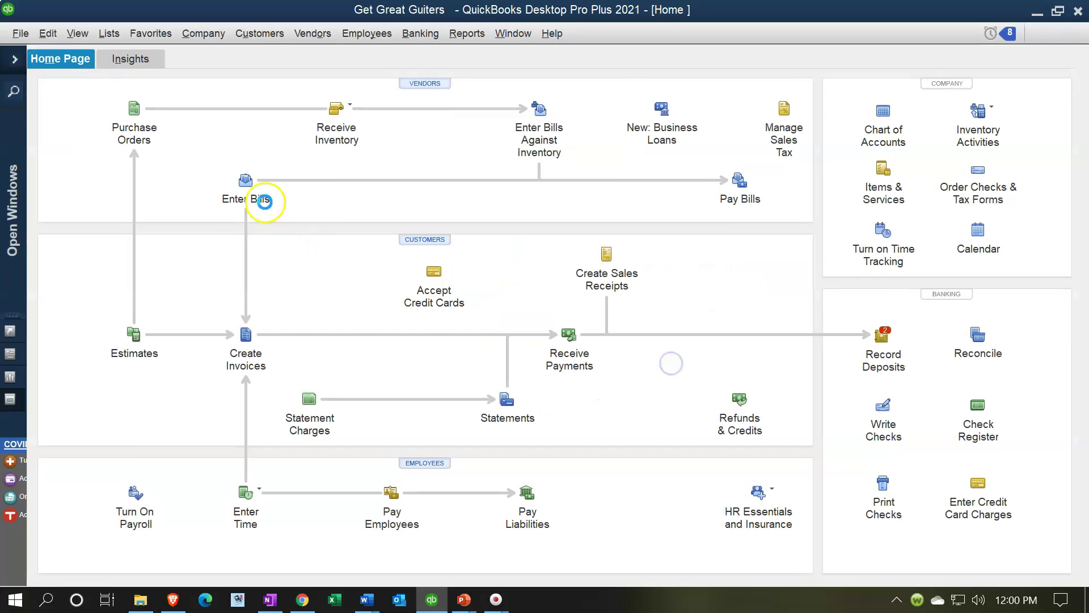
pyautogui.click(15, 60)
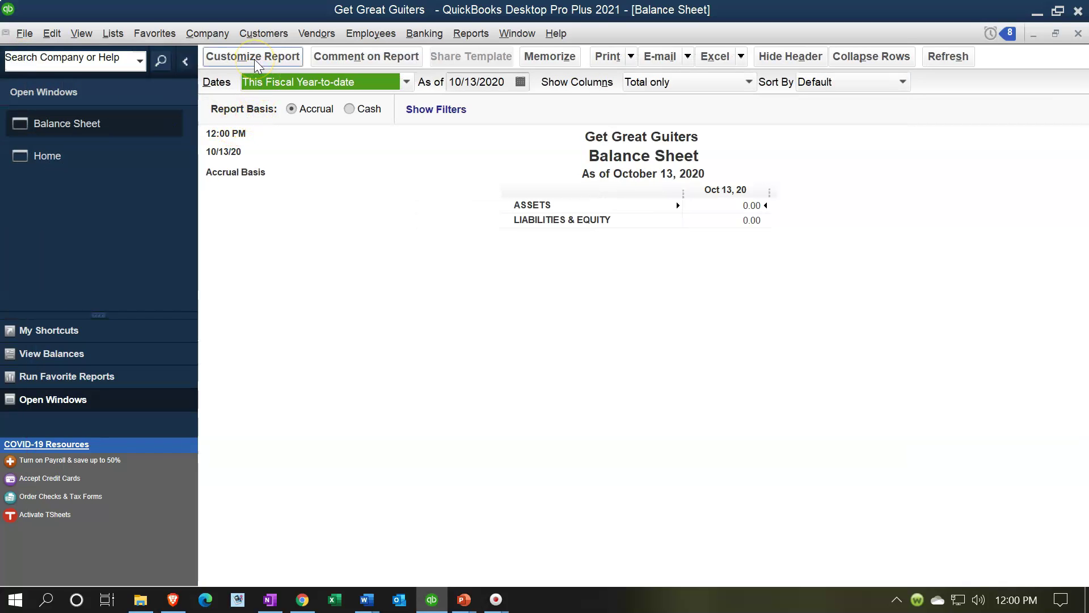
# - Customize the Balance Sheet report's date range to 01/01/2021 through 12/31/2021
pyautogui.click(254, 59)
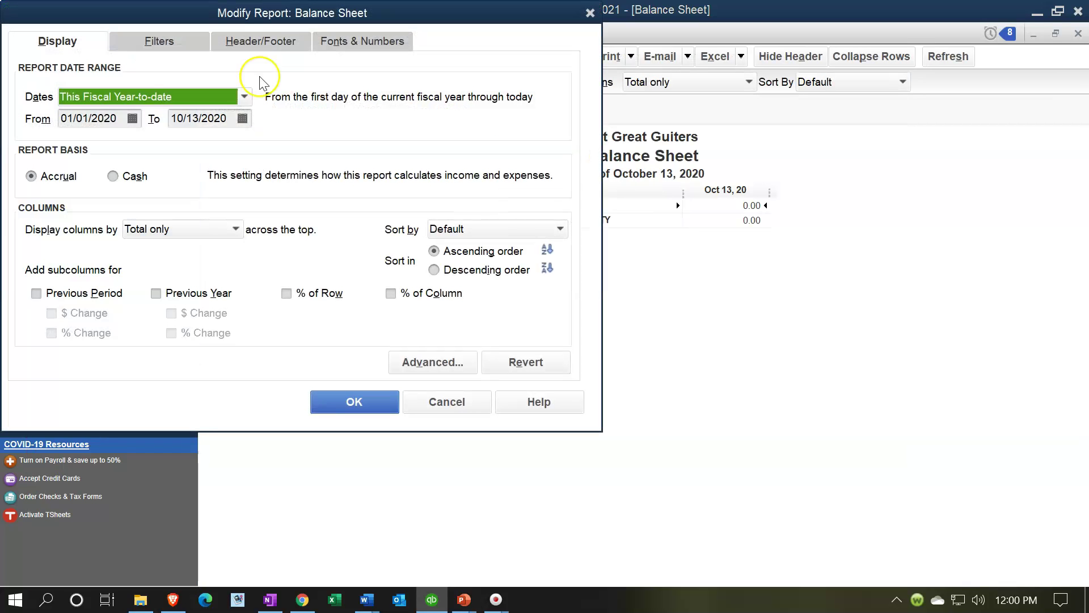
pyautogui.press('Tab')
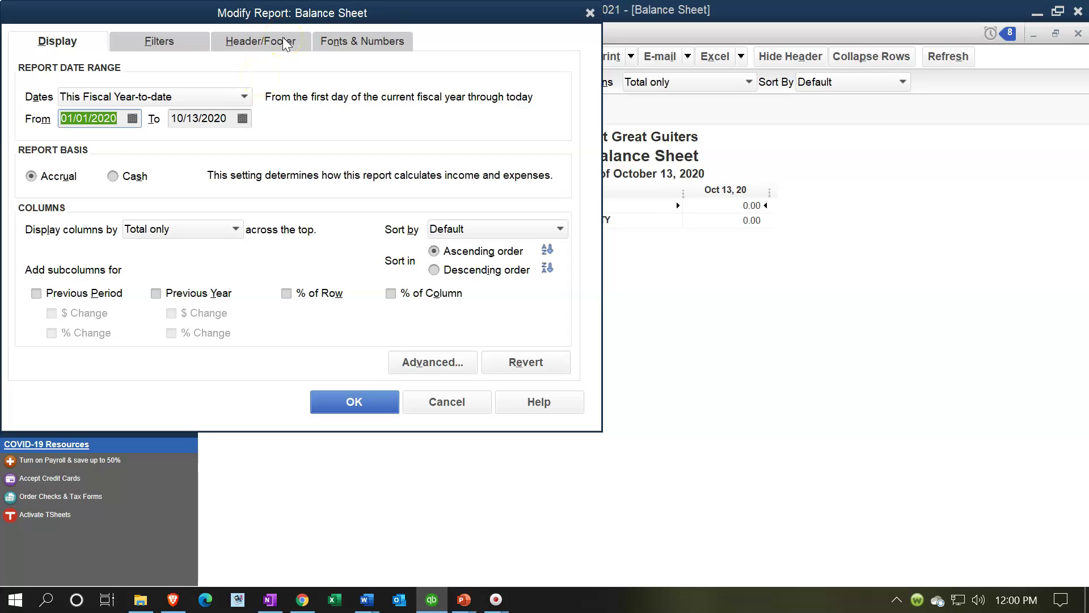
pyautogui.write('01/01/2021')
pyautogui.press('Tab')
pyautogui.write('12/31/2021')
pyautogui.press('Tab')
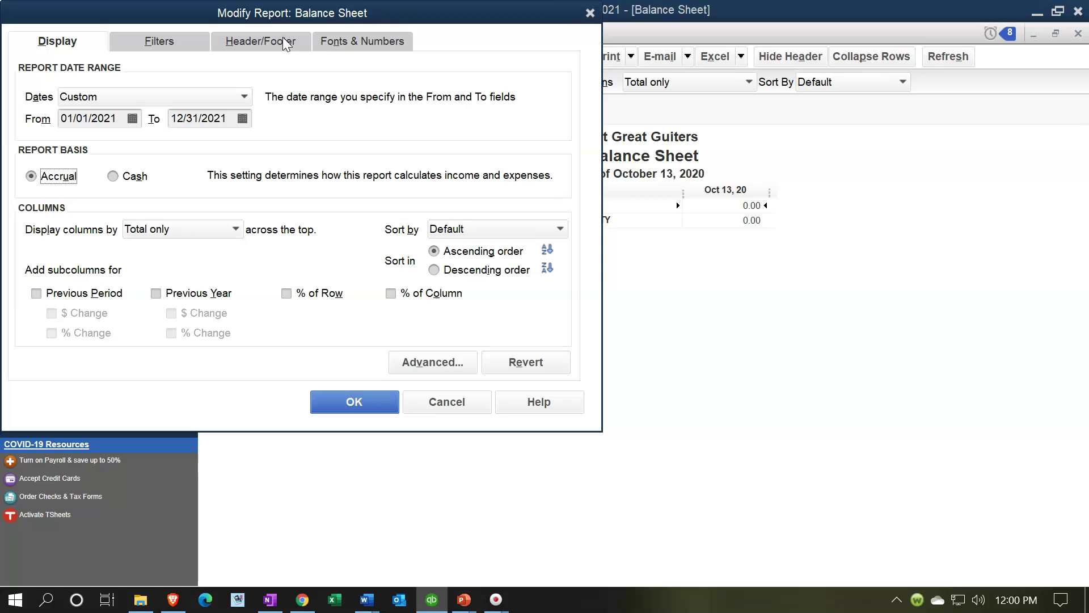
pyautogui.click(385, 406)
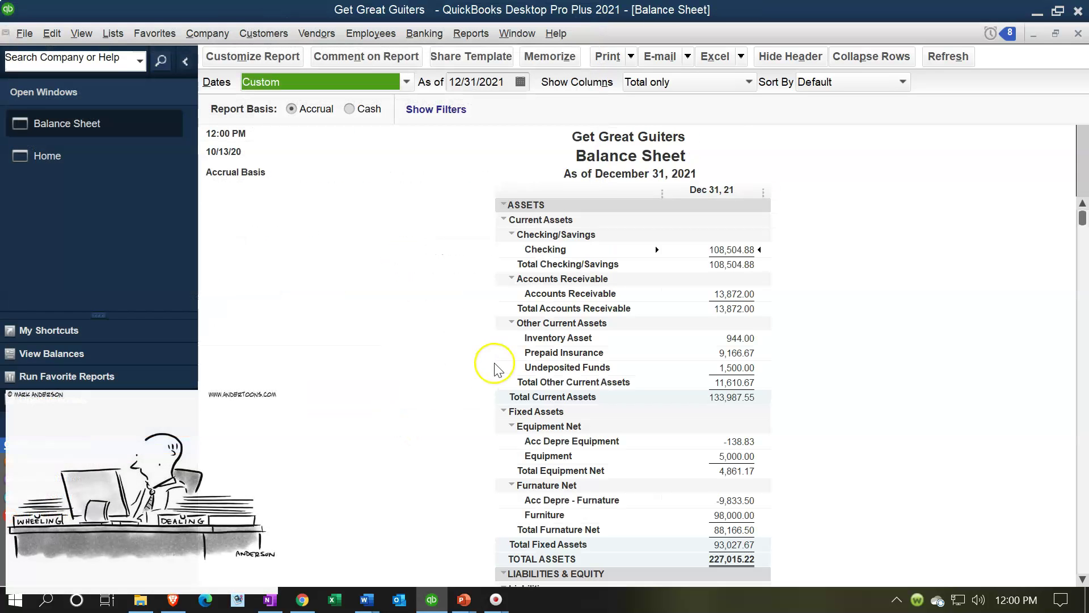
# - Drill down into the Checking balance and open paycheck 1022 dated 02/28/2021 from the transaction list
pyautogui.doubleClick(740, 248)
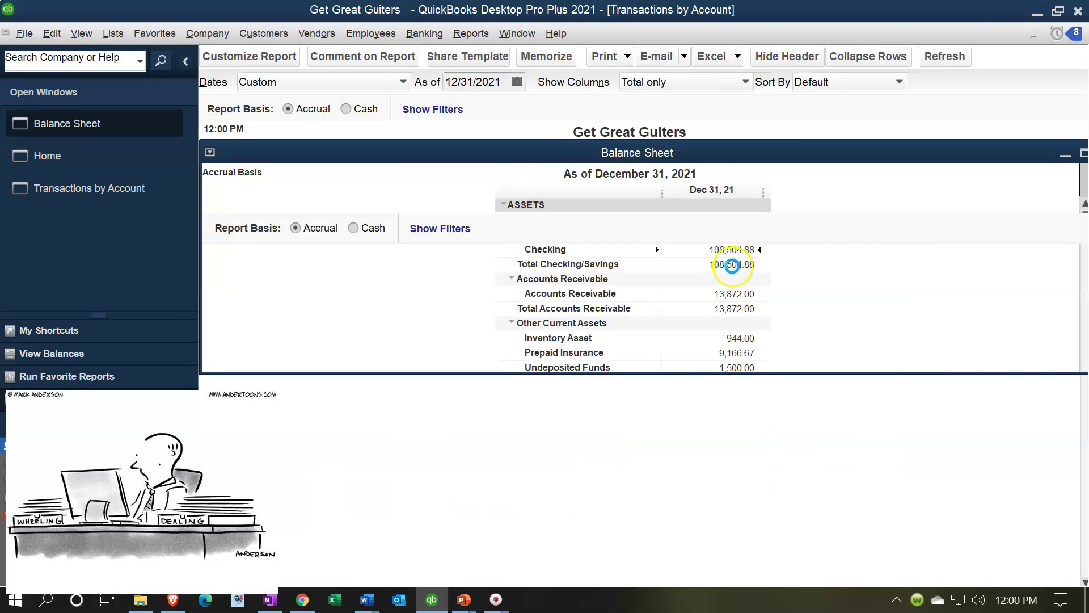
pyautogui.scroll(-4, 692, 358)
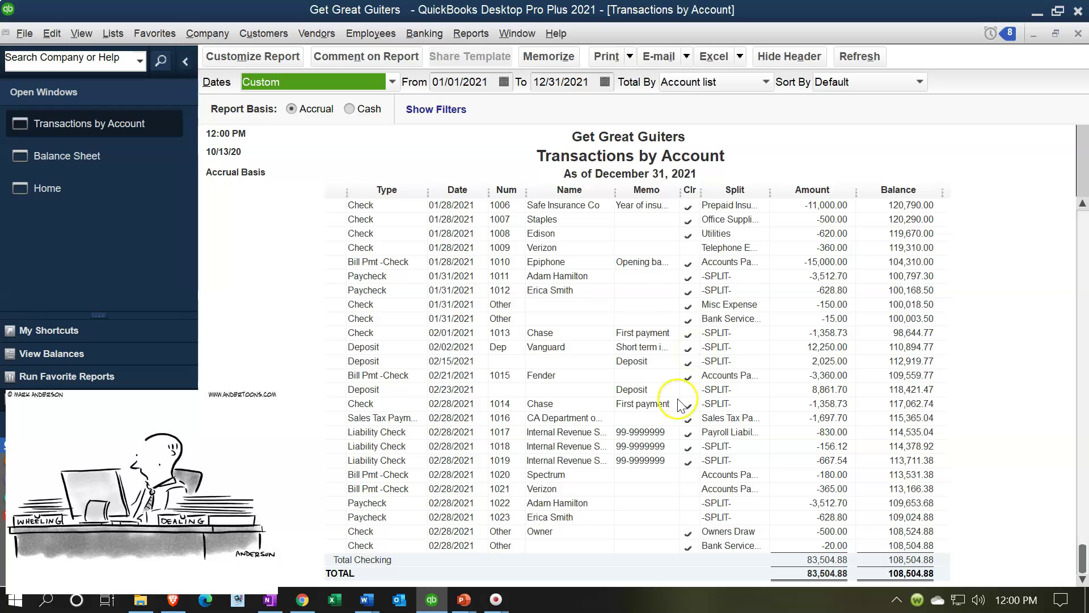
pyautogui.click(568, 520)
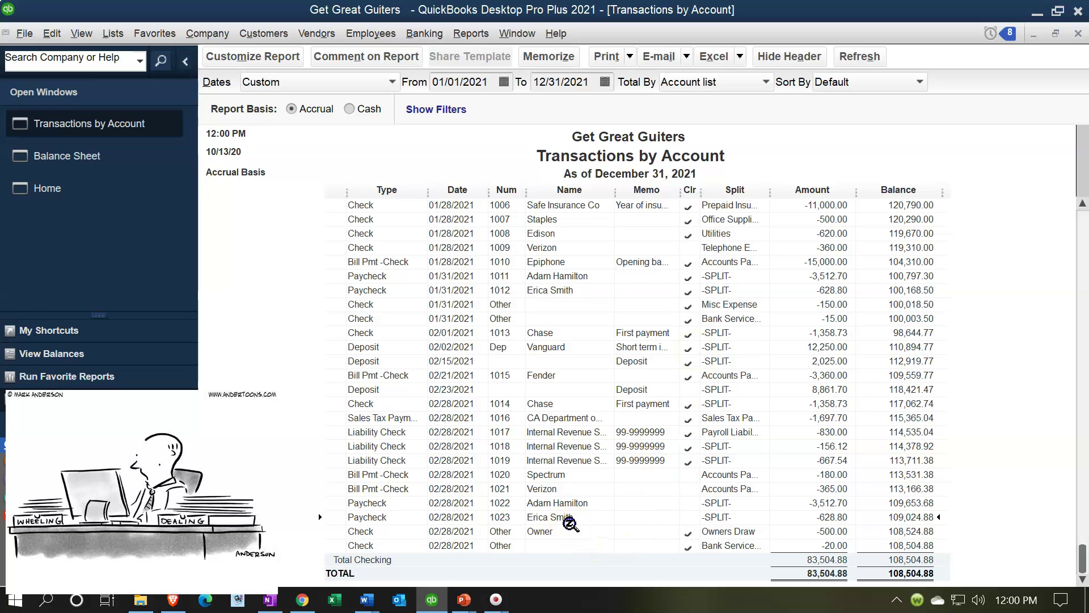
pyautogui.click(569, 503)
pyautogui.doubleClick(831, 502)
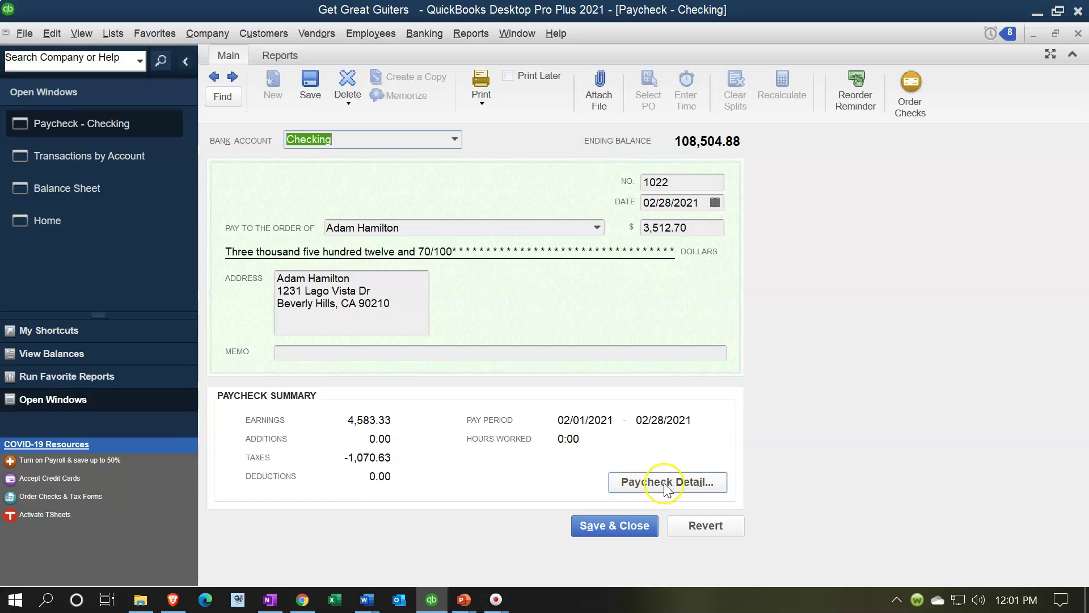
# - Review the paycheck's detailed earnings and taxes, and close the paycheck and the Transactions by Account report
pyautogui.click(716, 491)
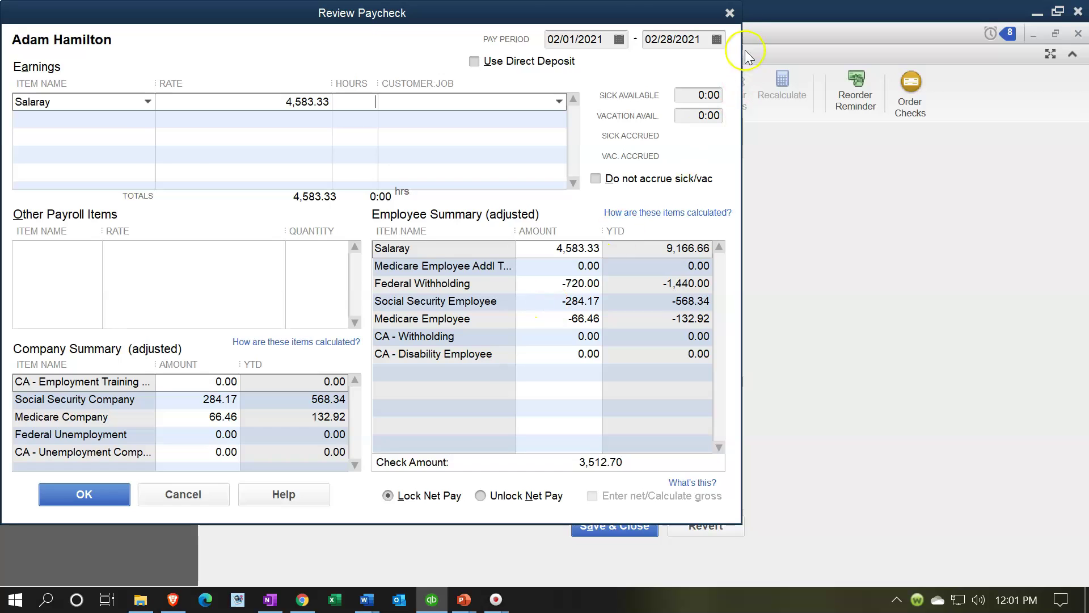
pyautogui.click(732, 13)
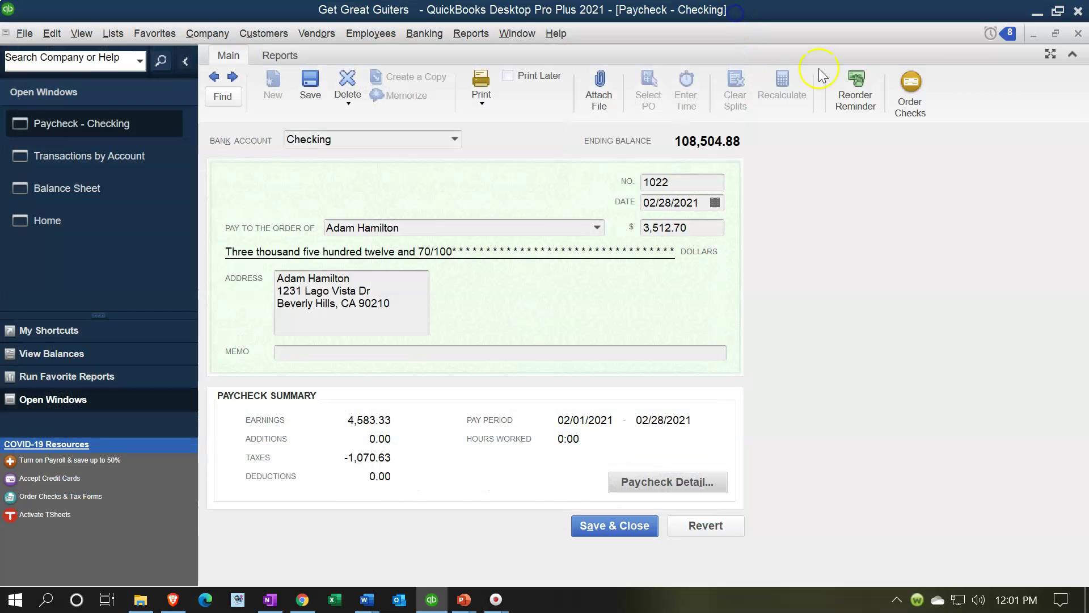
pyautogui.click(1078, 34)
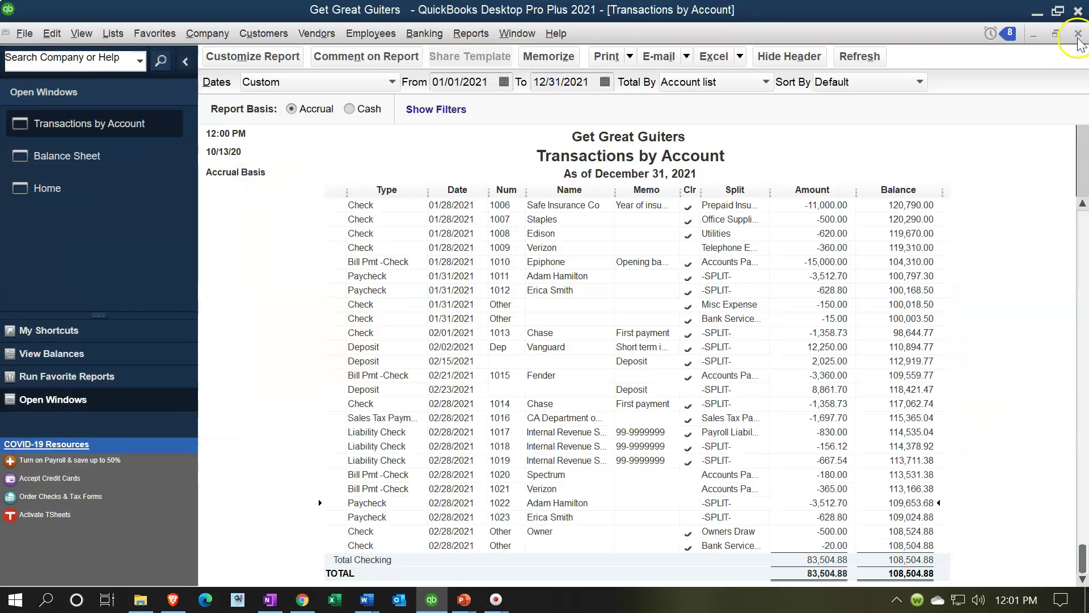
pyautogui.click(1078, 33)
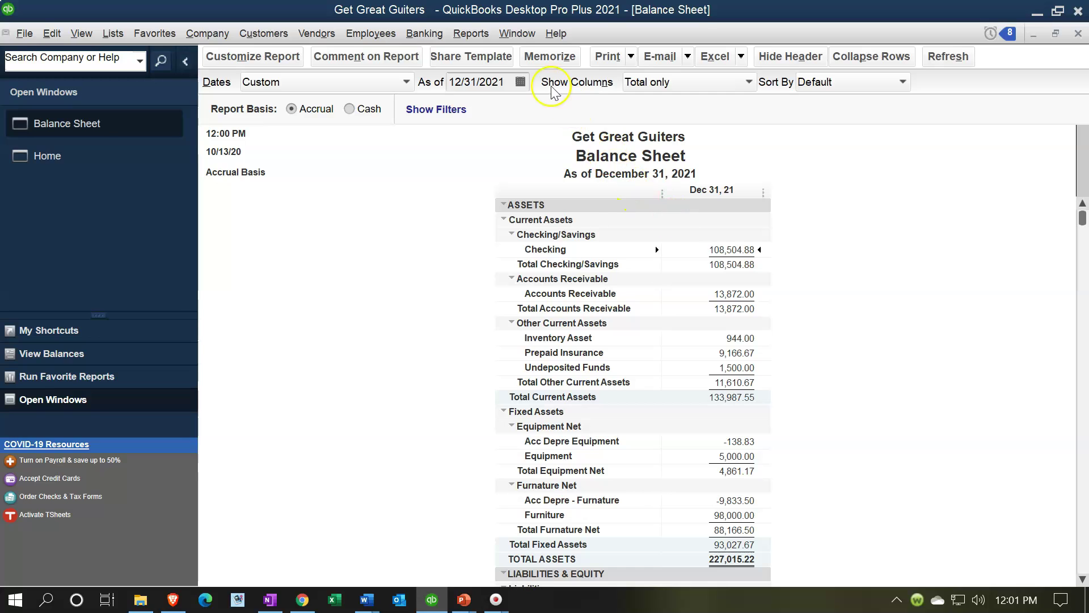
# - Open the Profit & Loss report and set its date range to 01/01/2021 through 12/31/2021
pyautogui.click(483, 33)
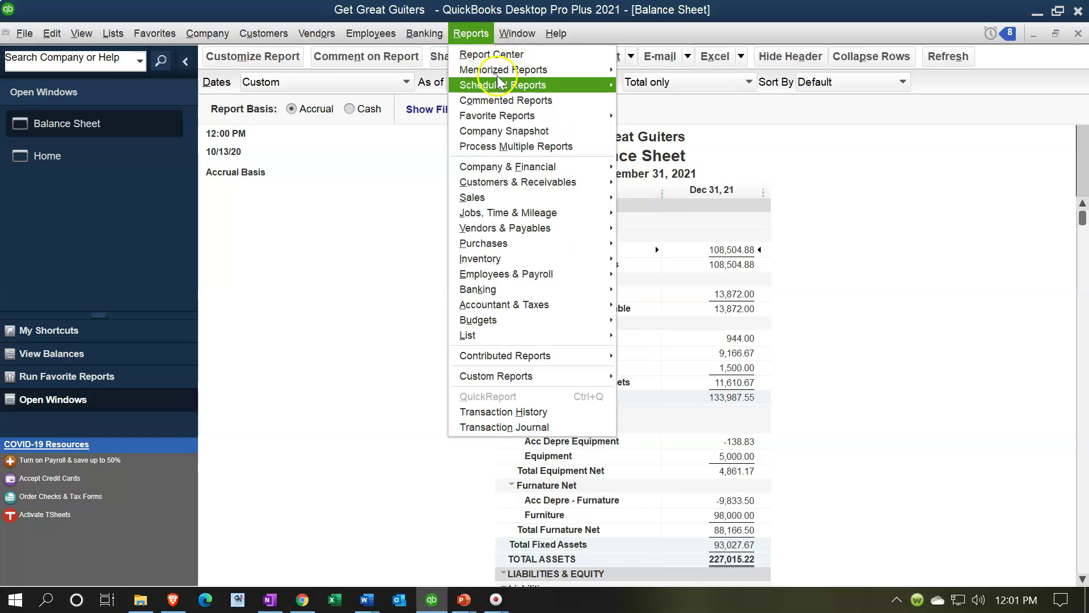
pyautogui.moveTo(545, 166)
pyautogui.click(673, 170)
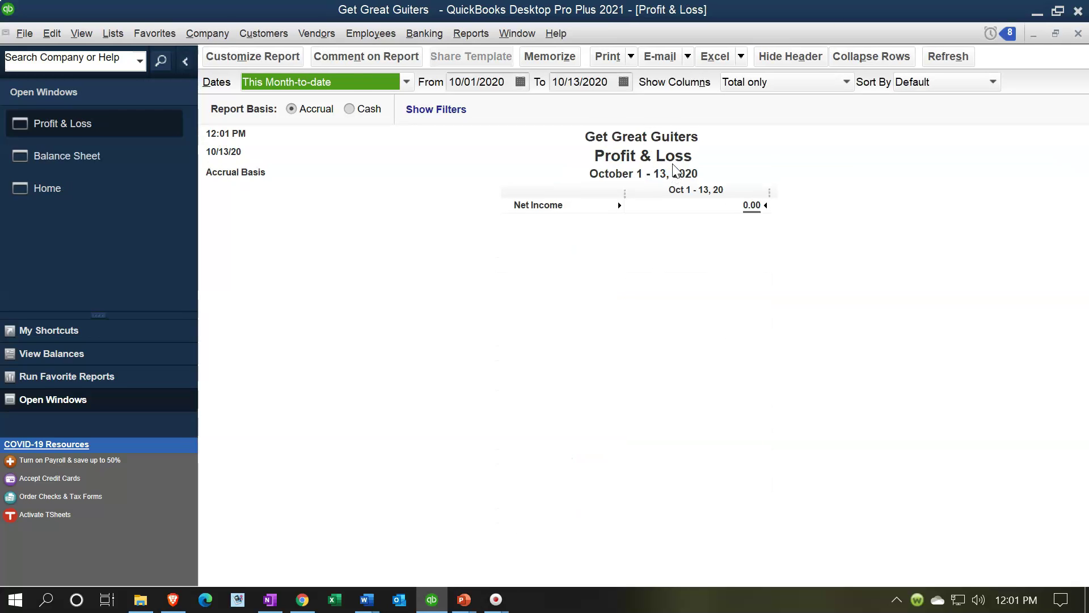
pyautogui.press('Tab')
pyautogui.write('01/01/2021')
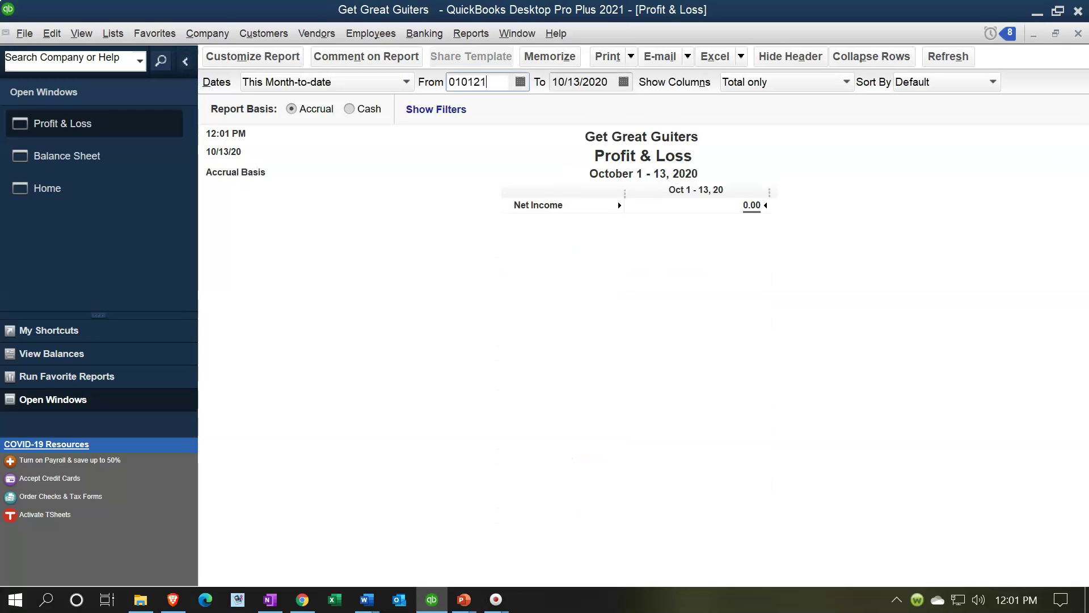
pyautogui.press('Tab')
pyautogui.write('123121')
pyautogui.press('Tab')
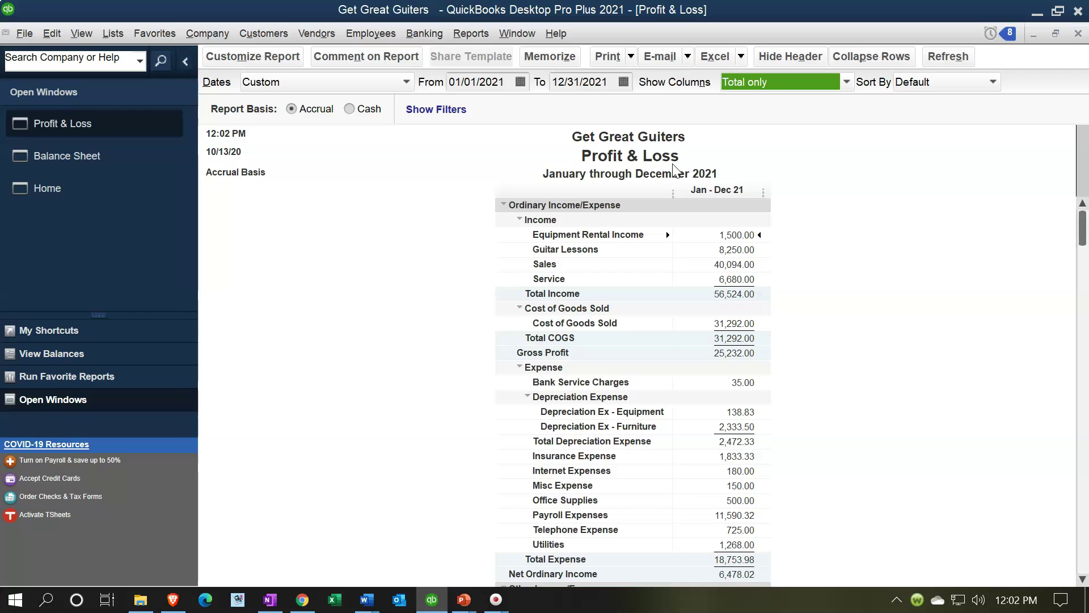
# - Drill down into Payroll Expenses on the Profit & Loss report and open paycheck 1022 dated 02/28/2021
pyautogui.scroll(-2, 682, 317)
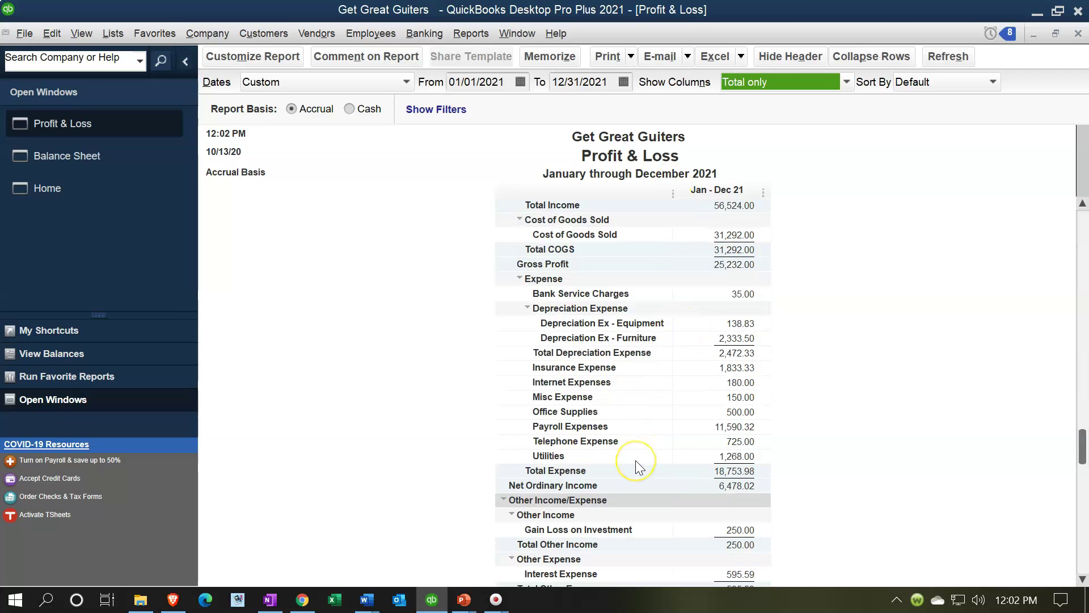
pyautogui.scroll(-1, 635, 460)
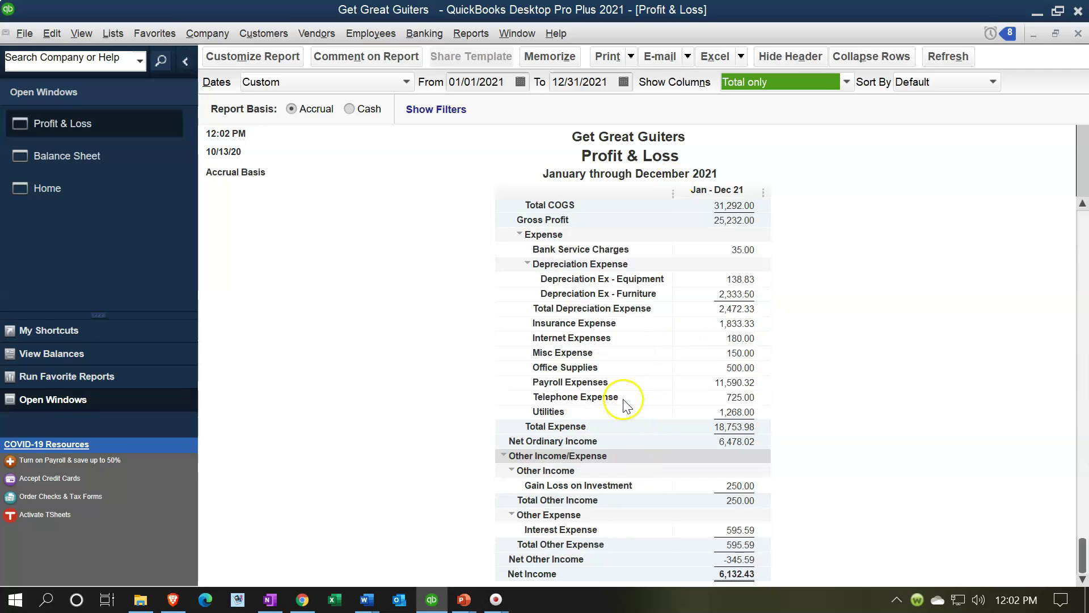
pyautogui.click(716, 382)
pyautogui.doubleClick(752, 385)
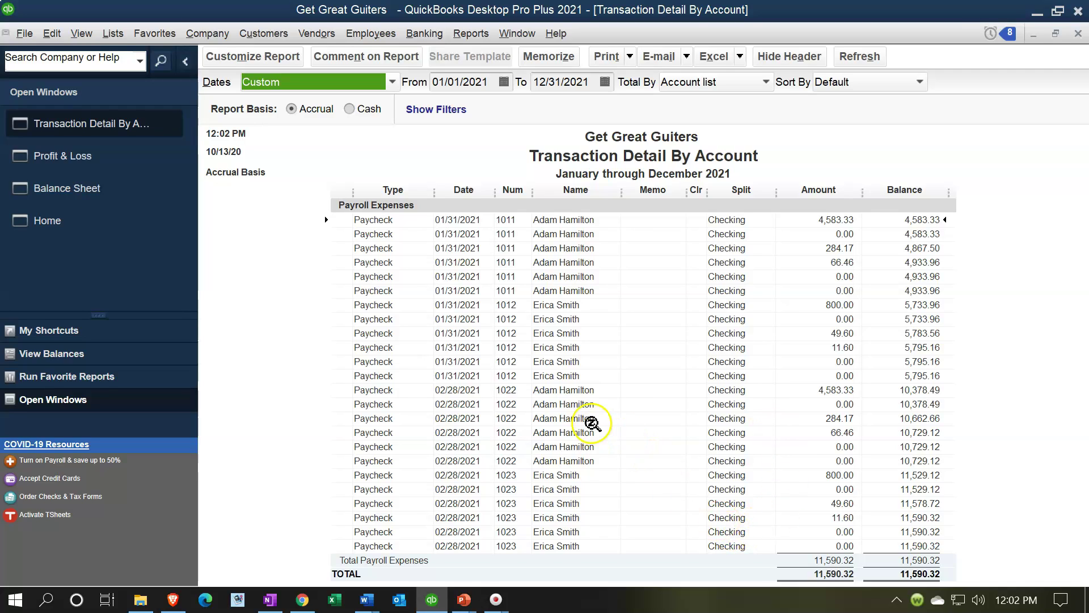
pyautogui.click(829, 391)
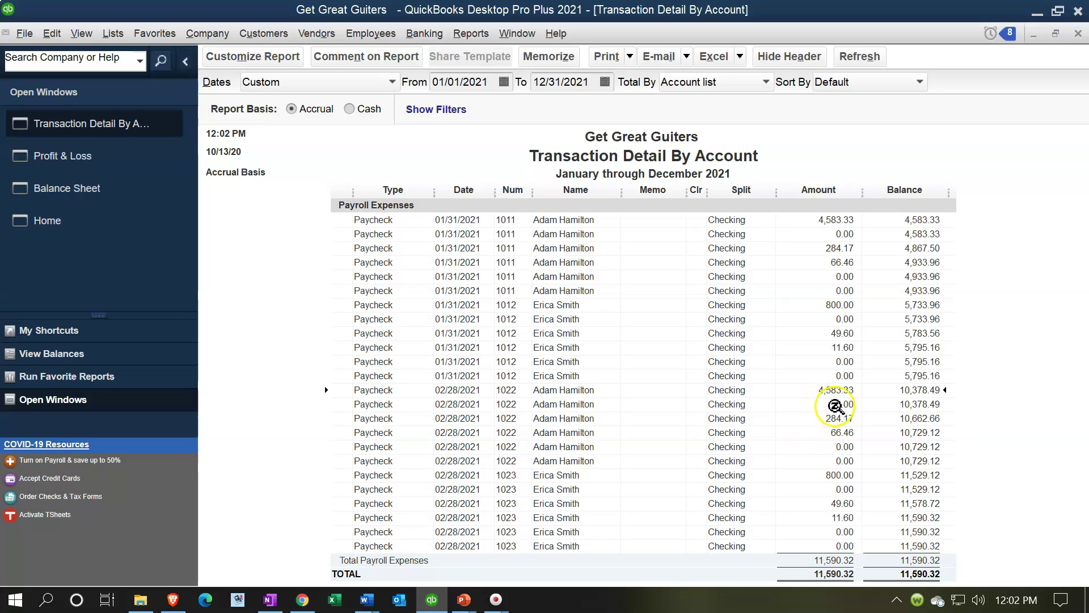
pyautogui.doubleClick(835, 390)
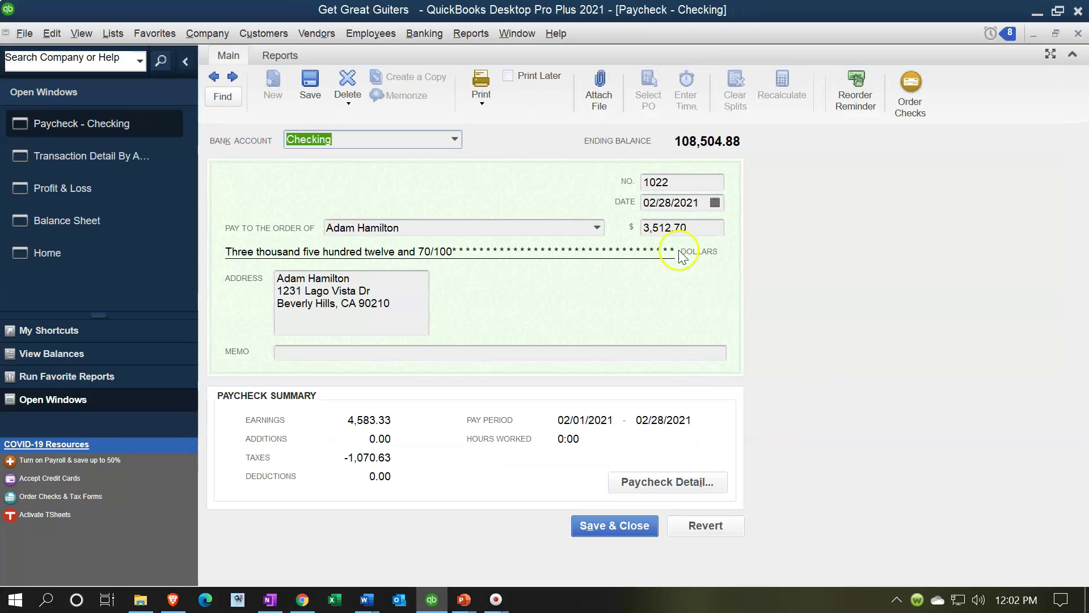
# - Review the paycheck's detailed earnings and employee taxes, and close the paycheck and the Transaction Detail By Account report
pyautogui.click(677, 482)
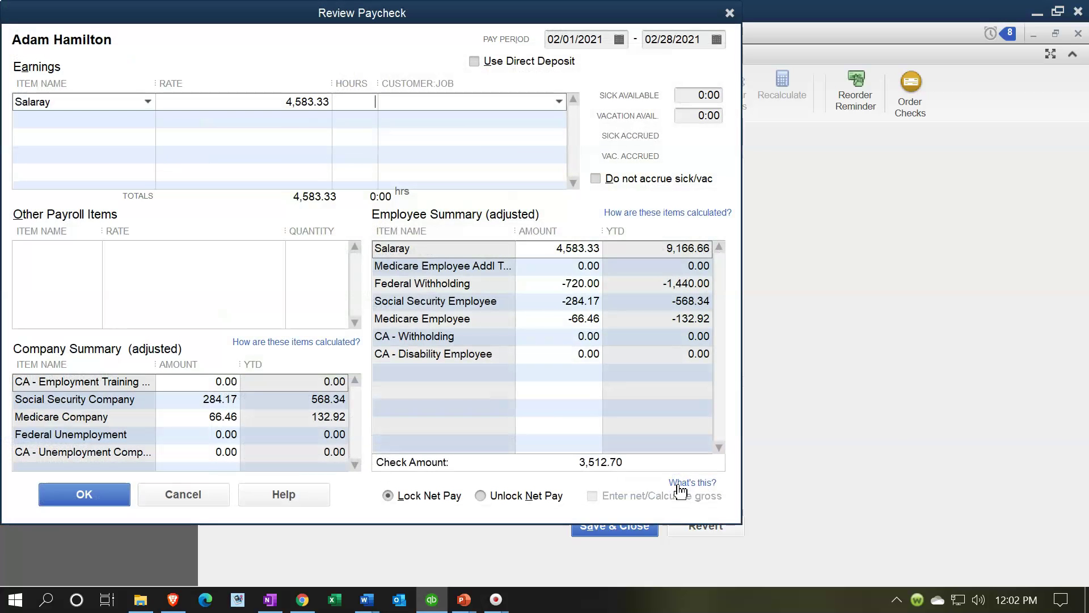
pyautogui.click(312, 118)
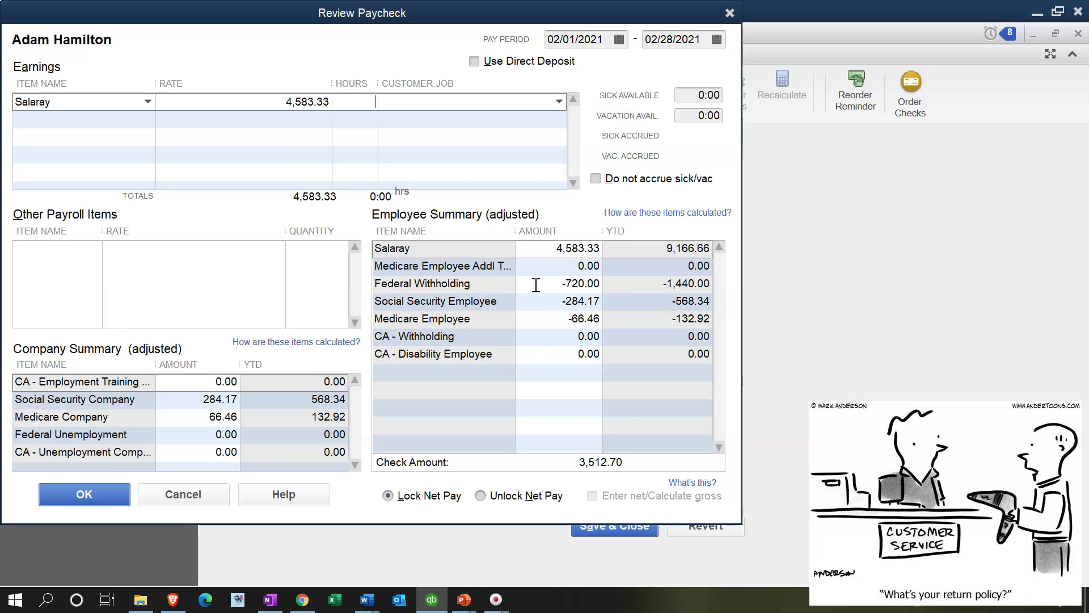
pyautogui.click(539, 322)
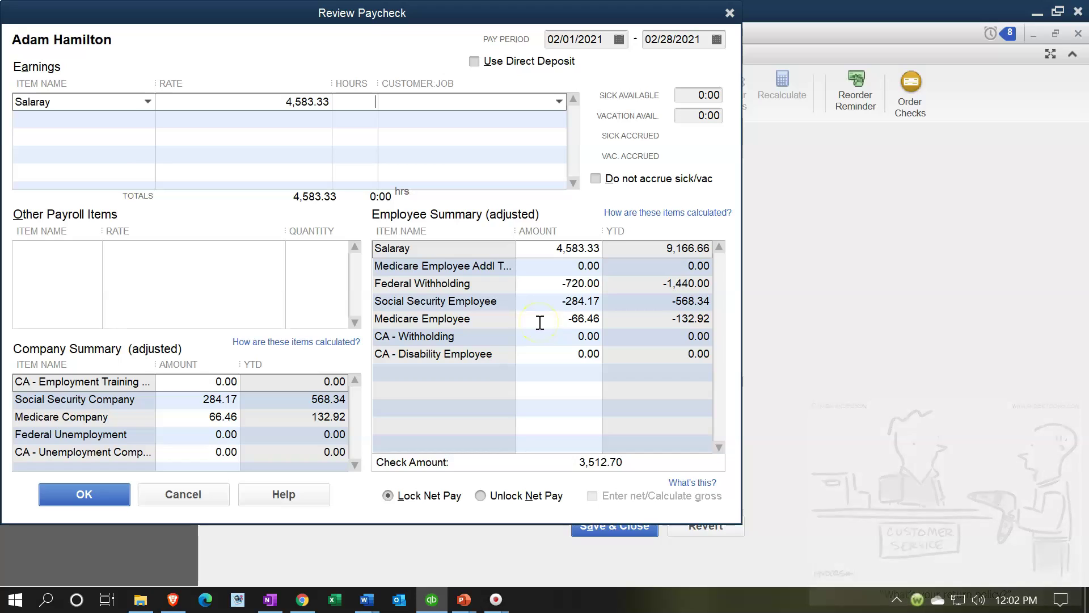
pyautogui.click(541, 309)
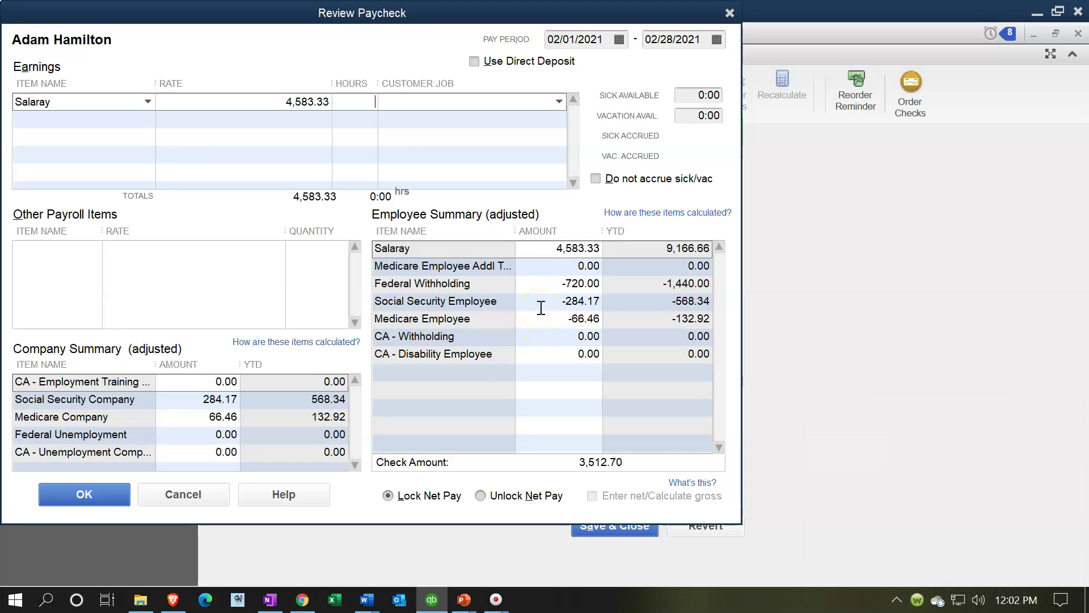
pyautogui.click(627, 158)
pyautogui.click(729, 13)
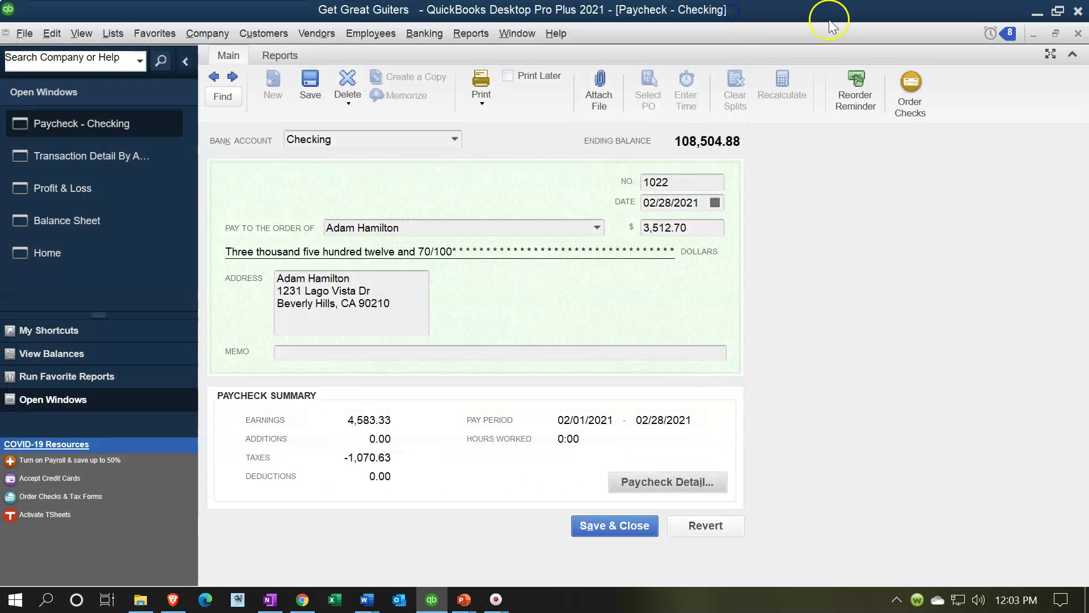
pyautogui.click(1079, 34)
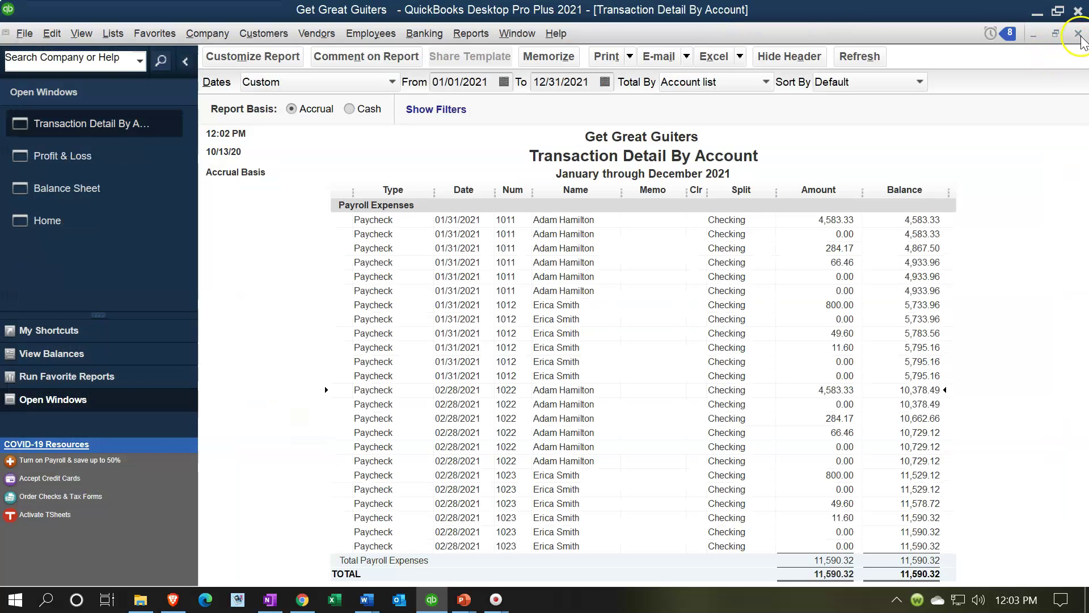
pyautogui.click(1080, 36)
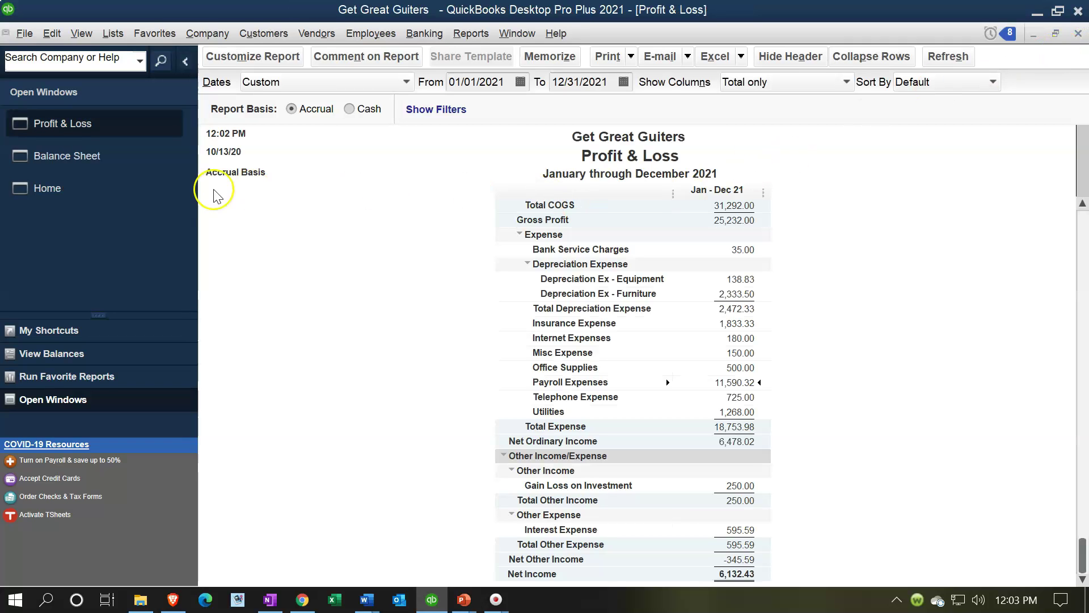
# - Return to the Balance Sheet and drill down into Payroll Liabilities to reach the 02/28/2021 paycheck transactions
pyautogui.click(69, 166)
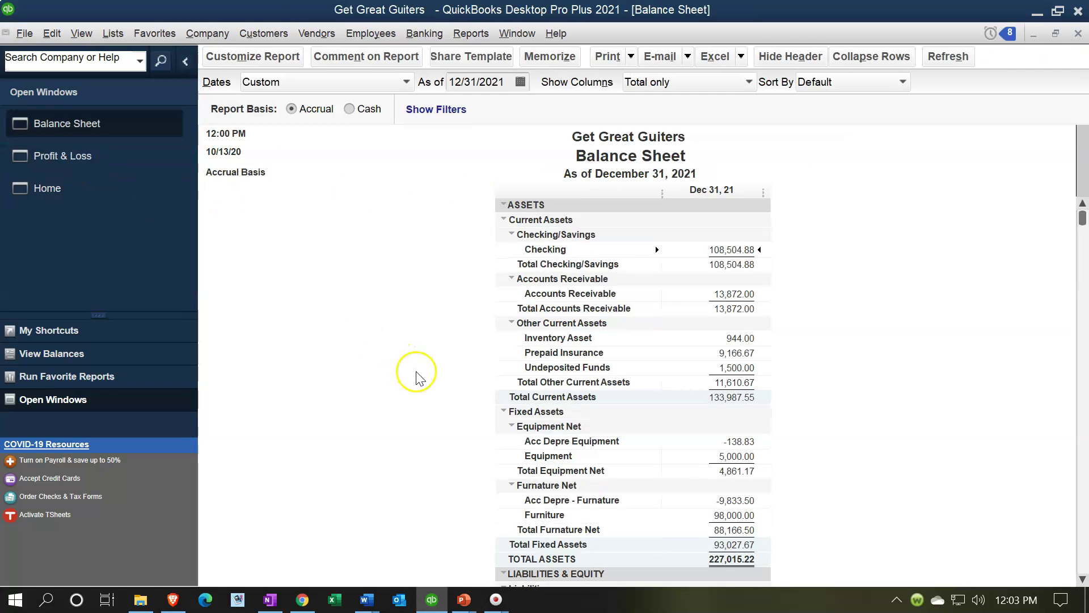
pyautogui.scroll(-1, 418, 377)
pyautogui.scroll(-7, 418, 377)
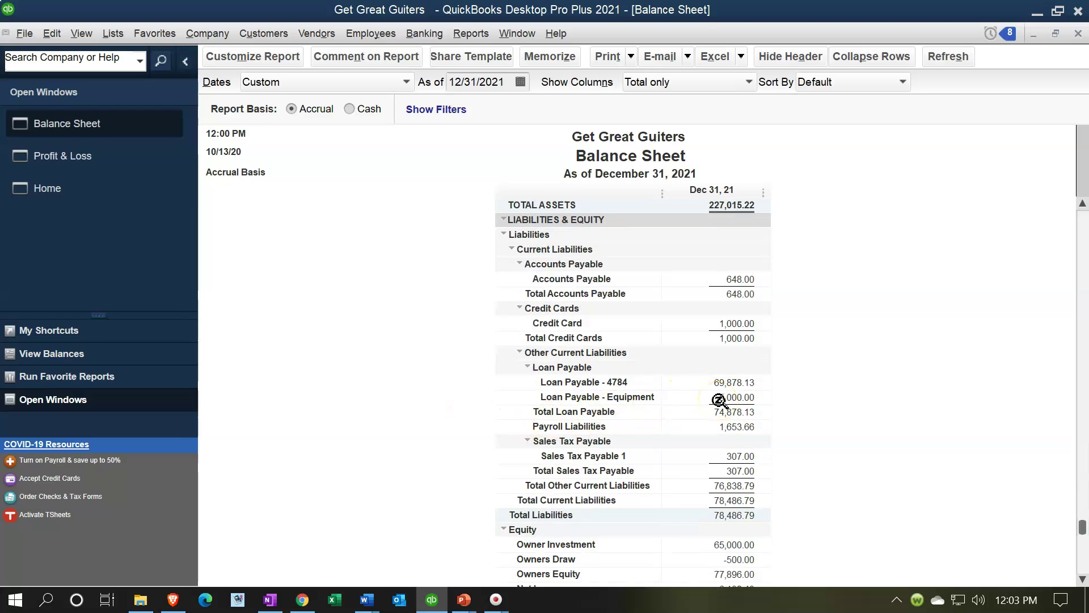
pyautogui.scroll(-1, 718, 401)
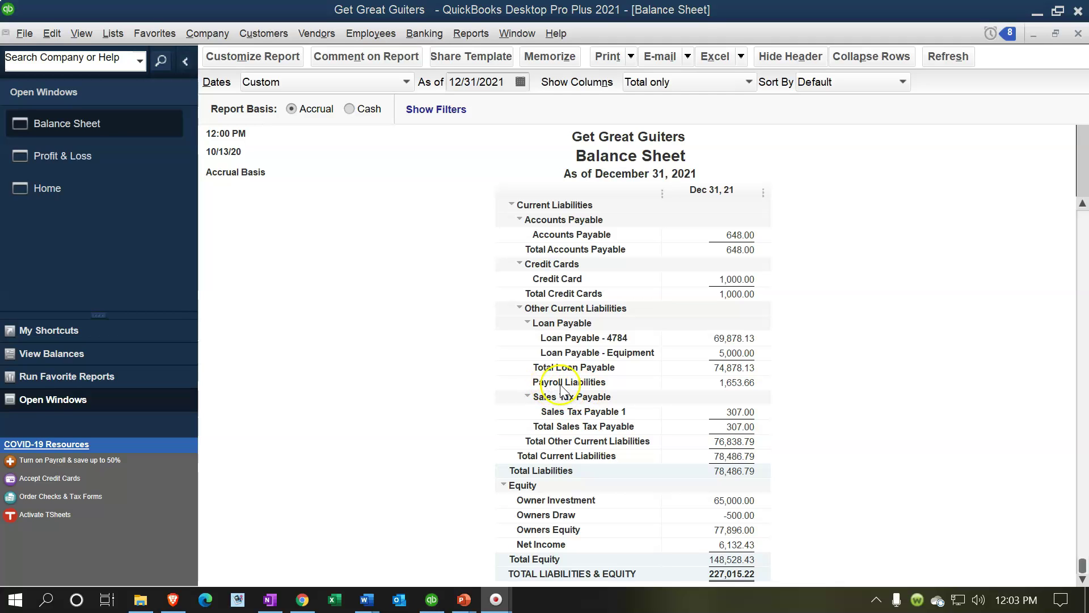
pyautogui.doubleClick(726, 381)
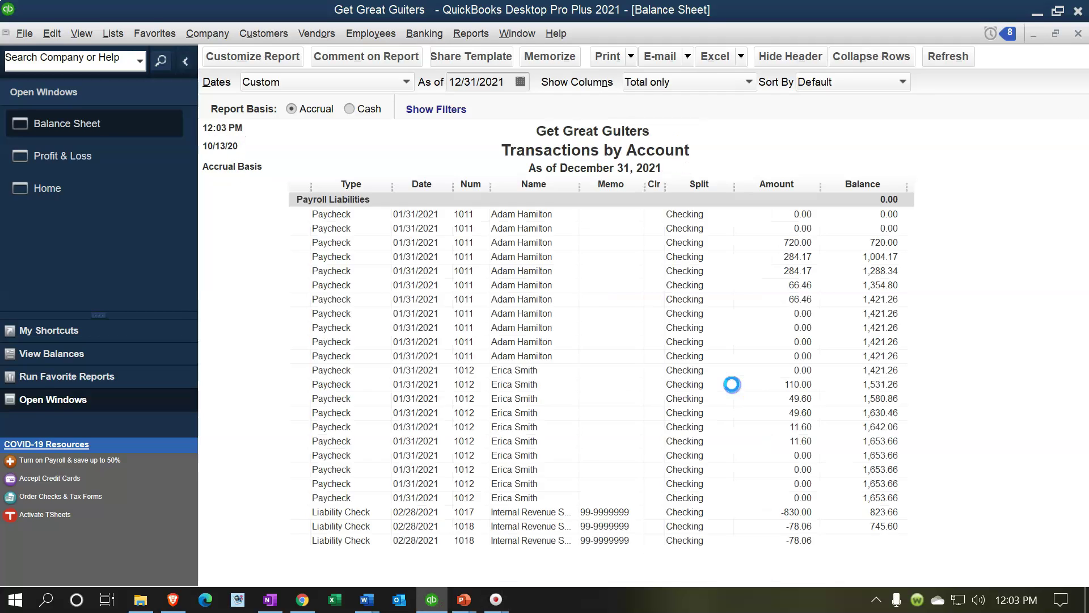
pyautogui.scroll(-8, 731, 384)
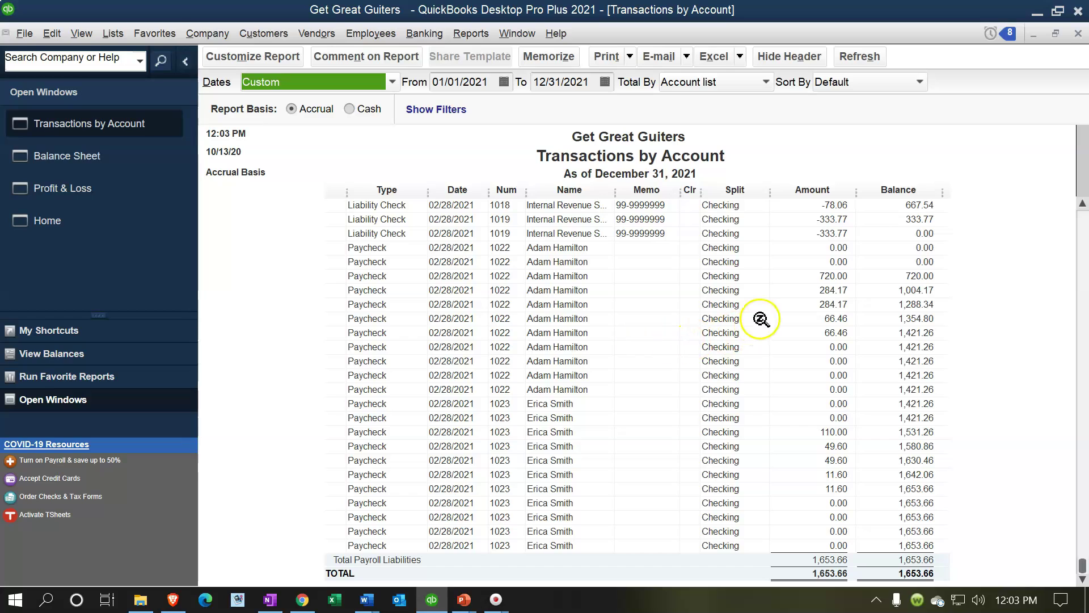
# - Examine the federal withholding, Social Security and Medicare lines of paycheck 1022 in the Payroll Liabilities transactions
pyautogui.click(819, 292)
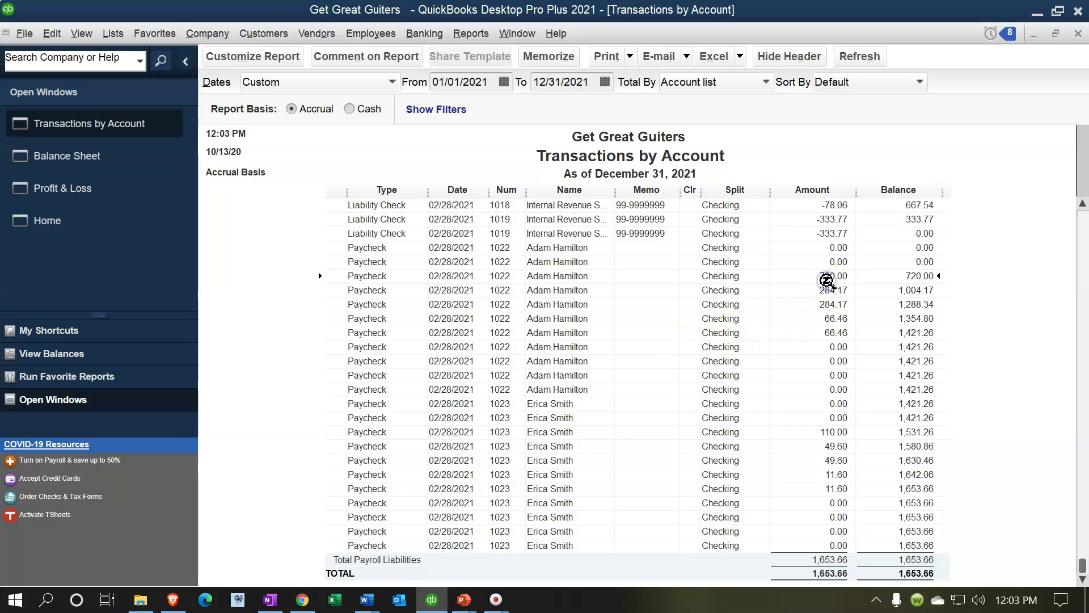
pyautogui.click(837, 321)
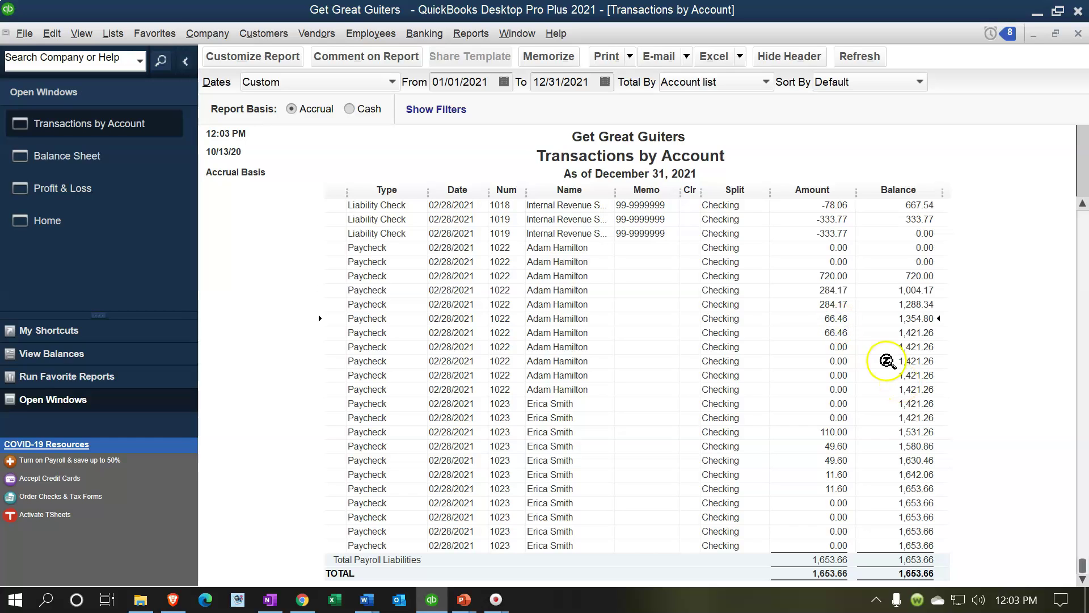
pyautogui.click(830, 276)
pyautogui.click(829, 291)
pyautogui.click(832, 318)
pyautogui.click(837, 385)
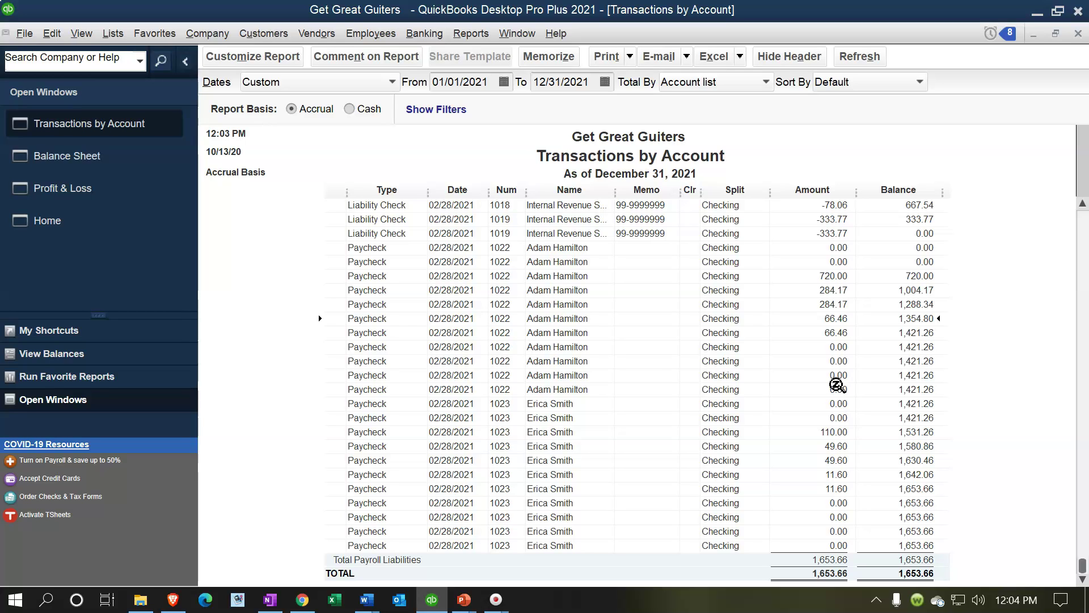
pyautogui.click(831, 303)
pyautogui.click(829, 303)
pyautogui.click(837, 332)
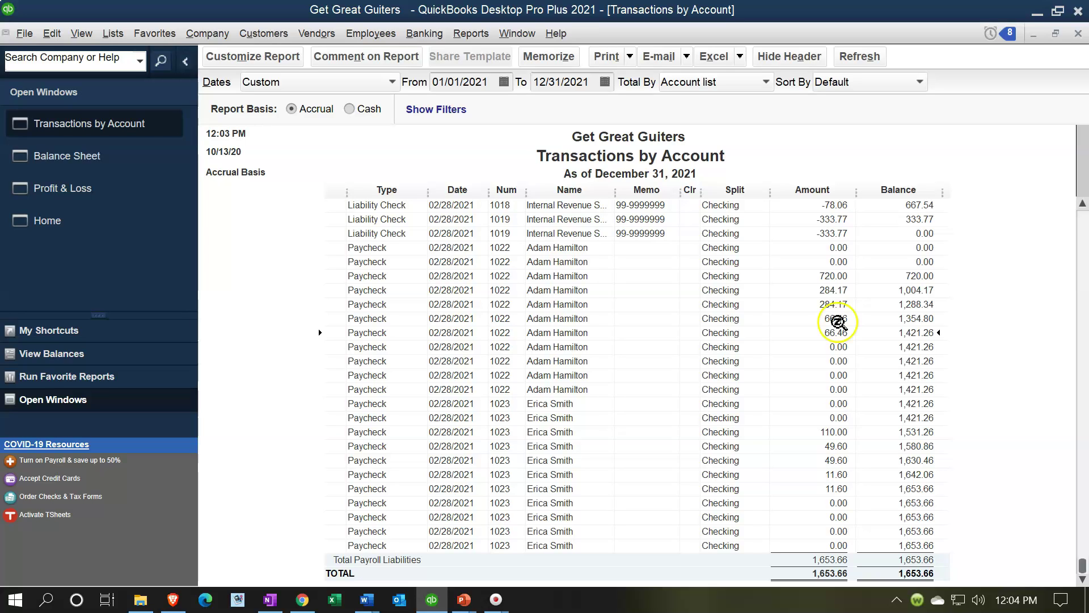
# - Open paycheck 1022 from the liability transactions, review its company and employee tax details, and close the paycheck and Transactions by Account report
pyautogui.click(833, 291)
pyautogui.doubleClick(833, 291)
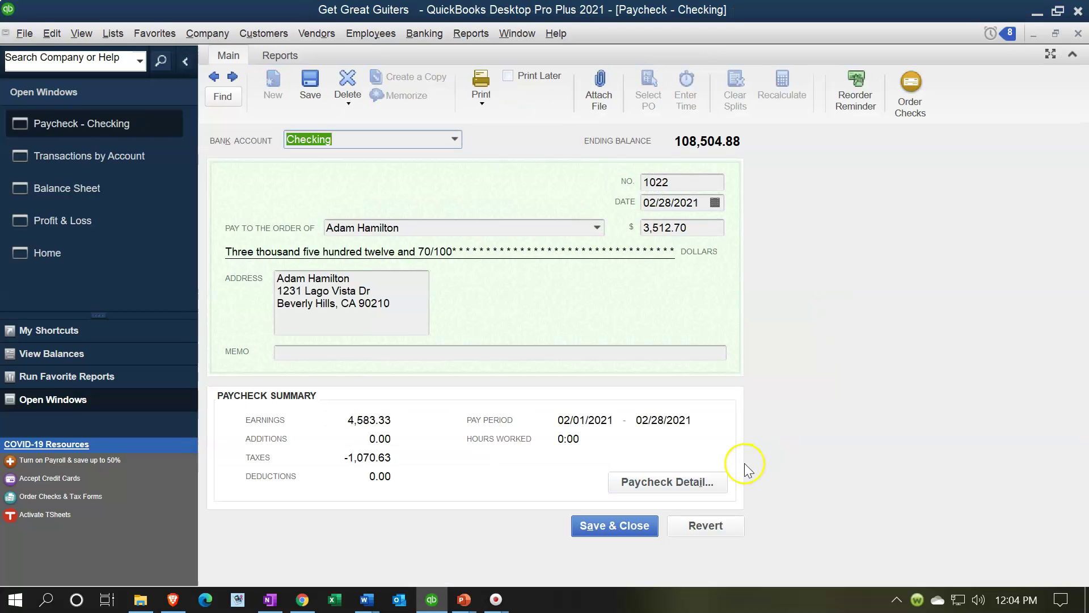
pyautogui.click(666, 481)
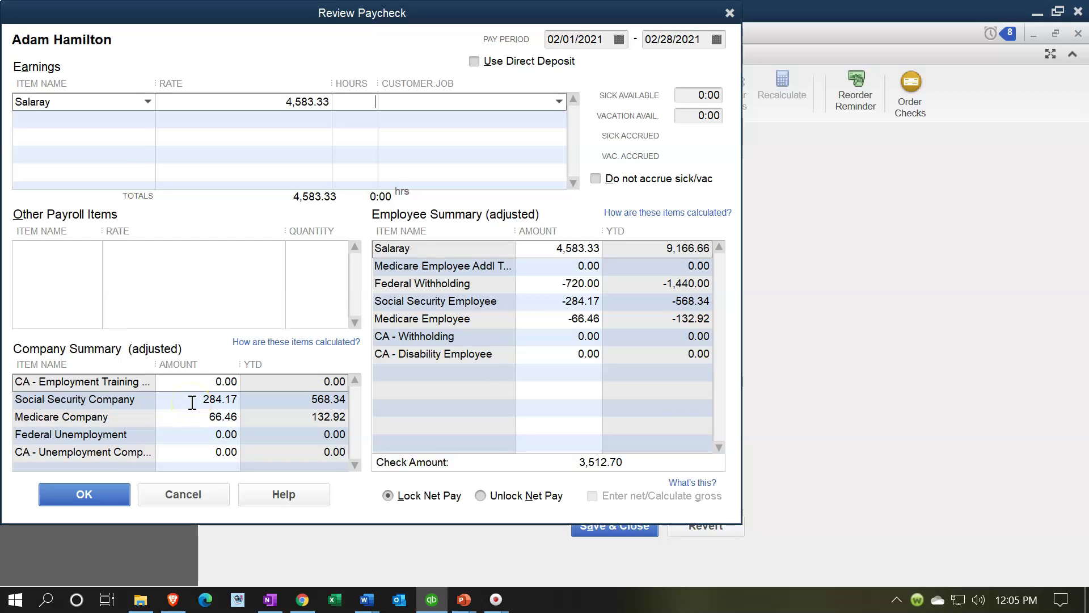
pyautogui.click(729, 12)
pyautogui.click(1078, 34)
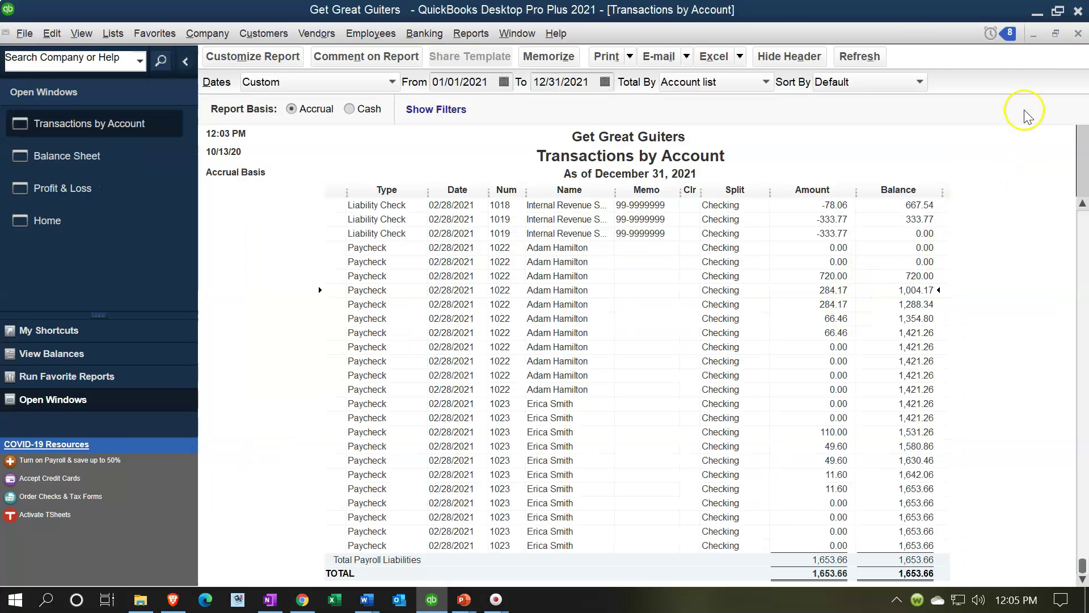
pyautogui.click(1078, 36)
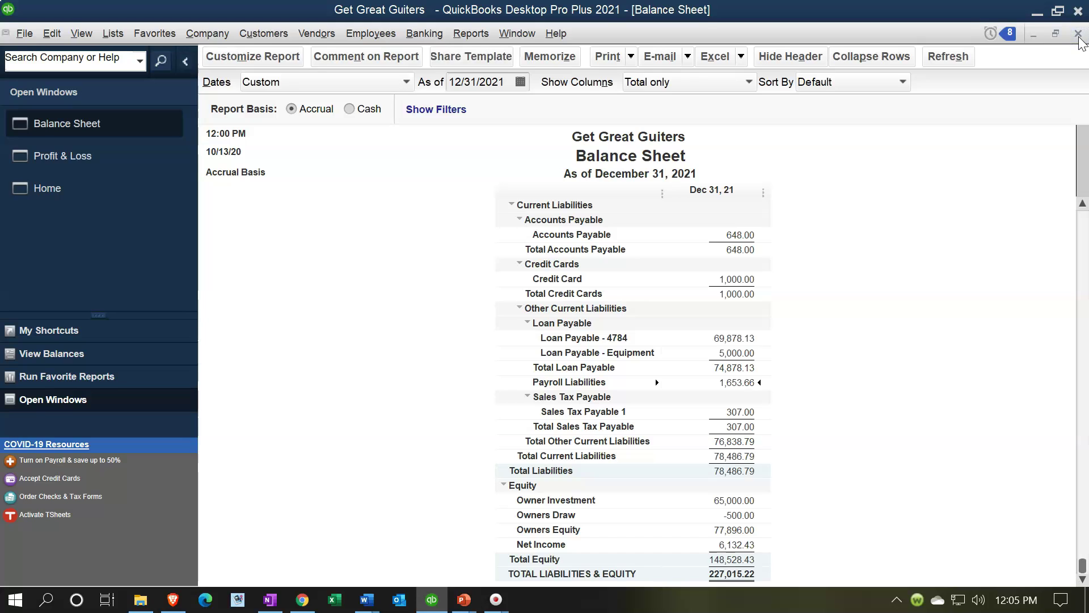
# - Return to the Profit & Loss report and drill down into its Payroll Expenses amount
pyautogui.click(100, 165)
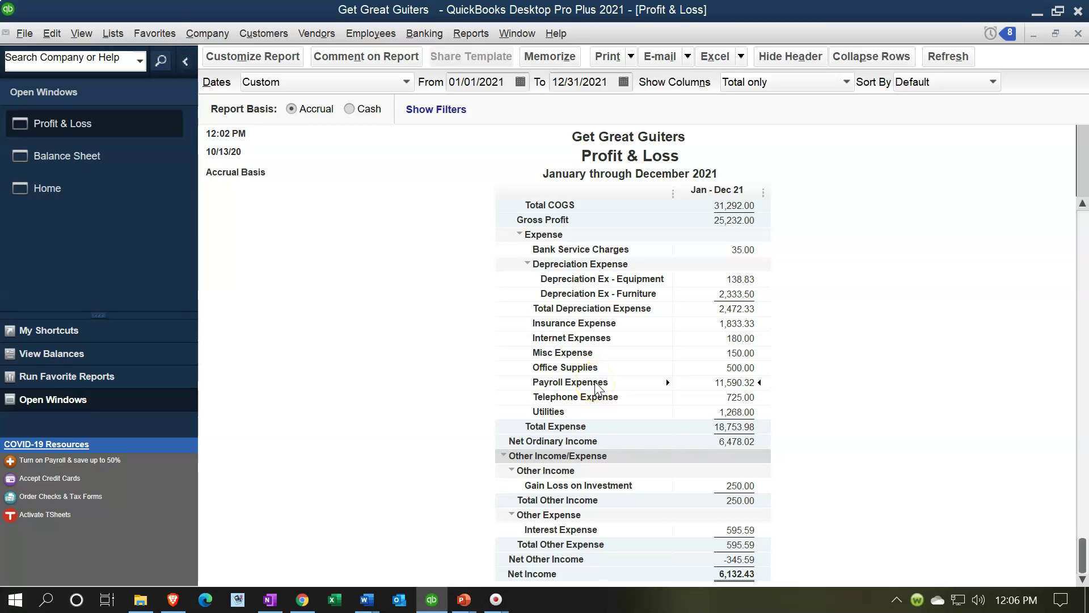
pyautogui.click(602, 398)
pyautogui.doubleClick(737, 388)
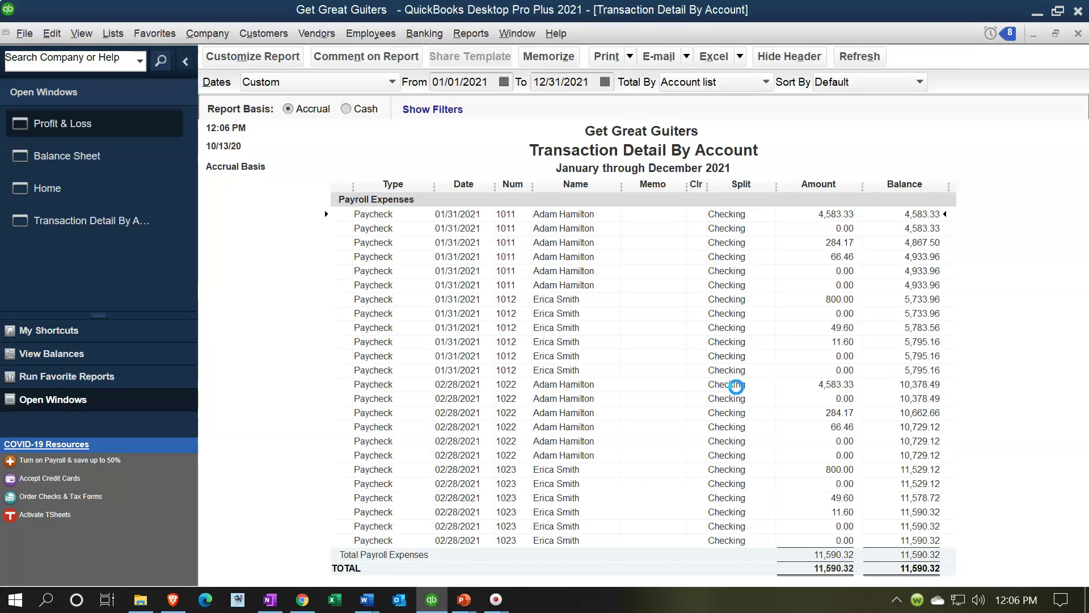
# - Examine the wage and employer tax lines of paycheck 1022 under Payroll Expenses, and close the Transaction Detail By Account report
pyautogui.click(836, 392)
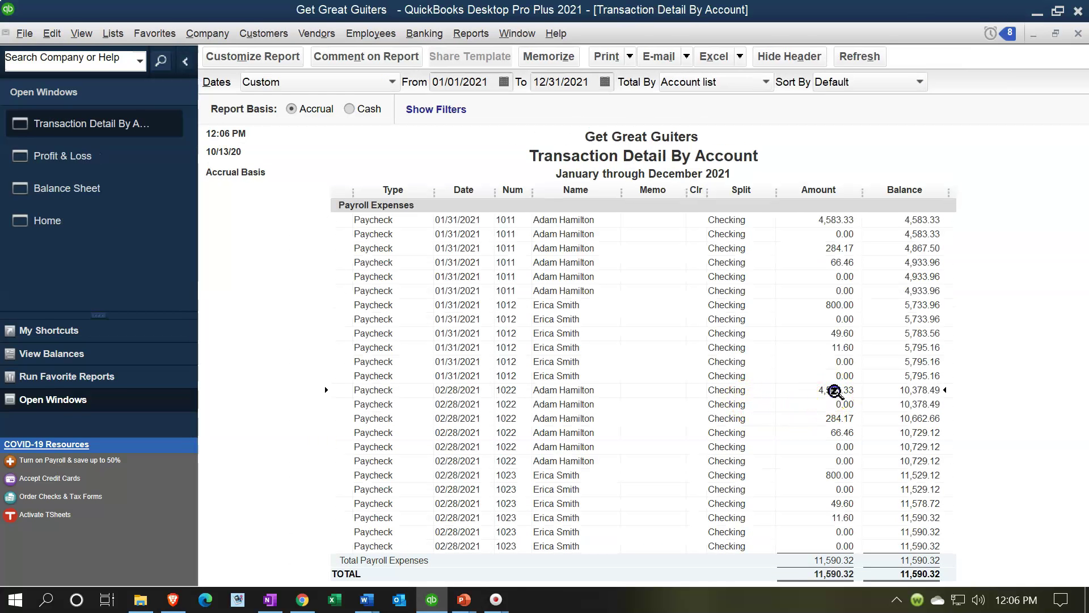
pyautogui.click(839, 412)
pyautogui.click(848, 406)
pyautogui.click(849, 459)
pyautogui.click(860, 439)
pyautogui.click(1078, 34)
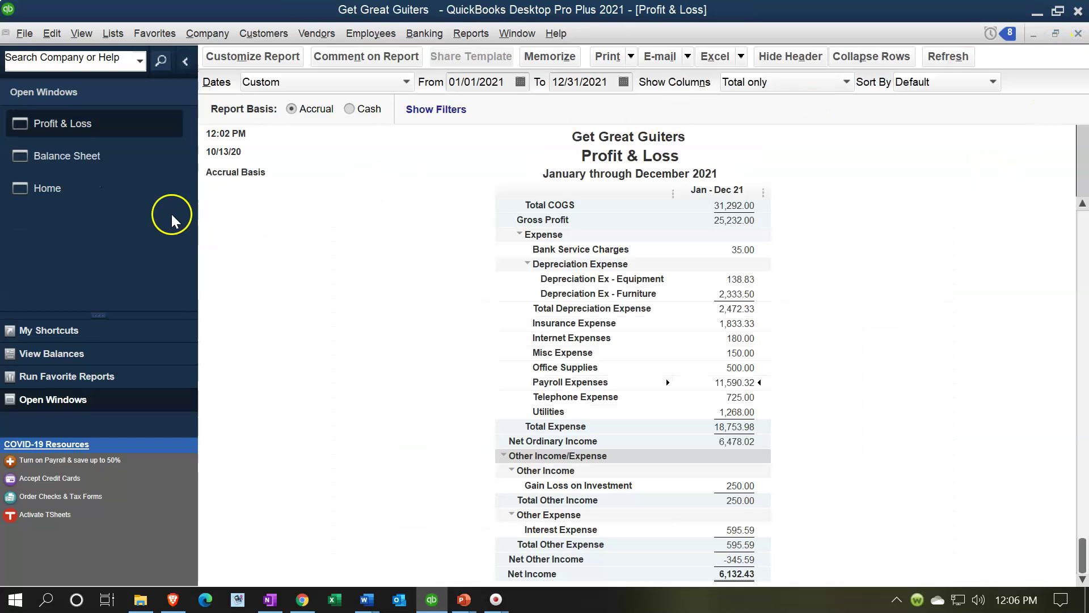
# - Compare the Home page's payroll workflow with Checking and Payroll Liabilities on the Balance Sheet, and return to the Home page
pyautogui.click(61, 187)
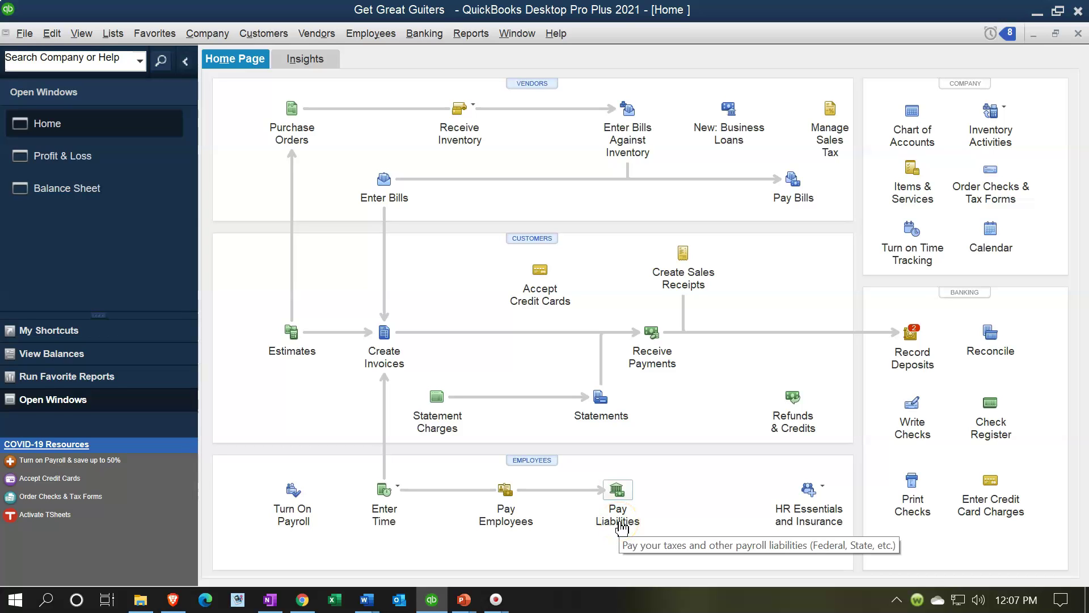
pyautogui.click(97, 191)
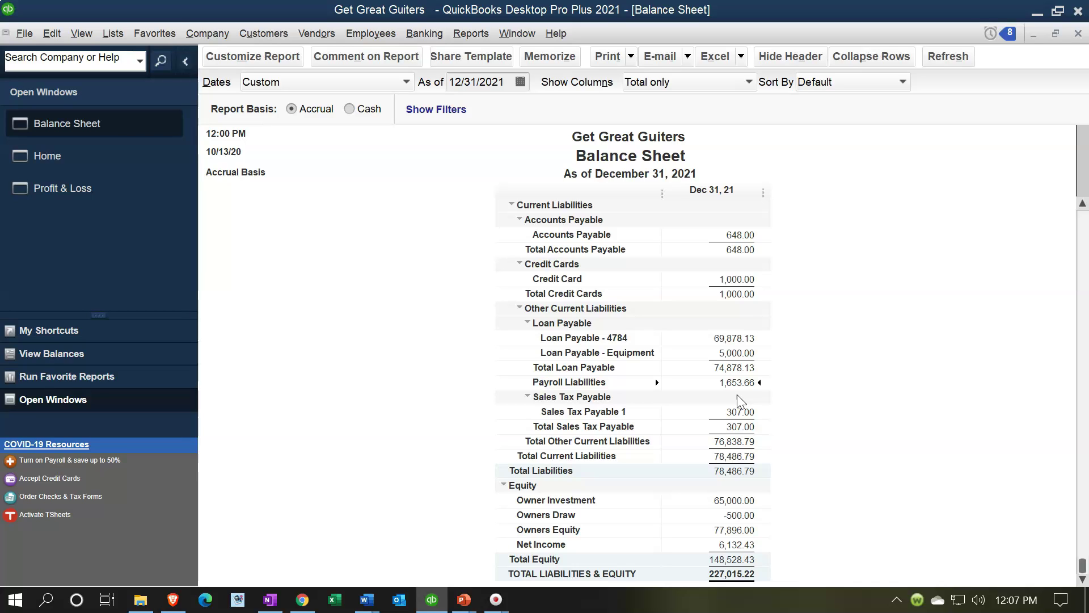
pyautogui.scroll(6, 737, 393)
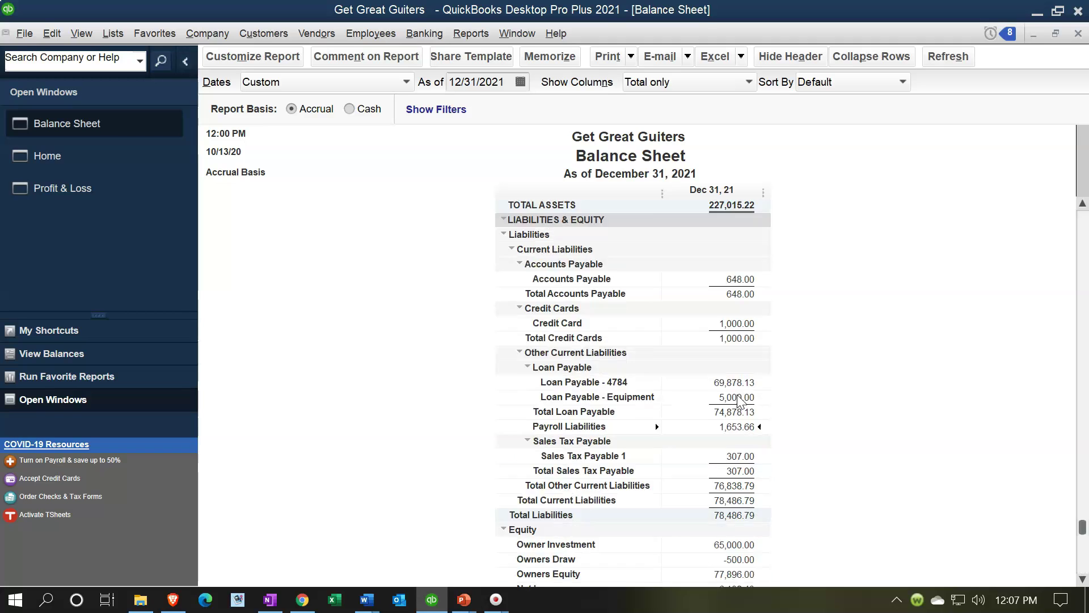
pyautogui.scroll(3, 722, 343)
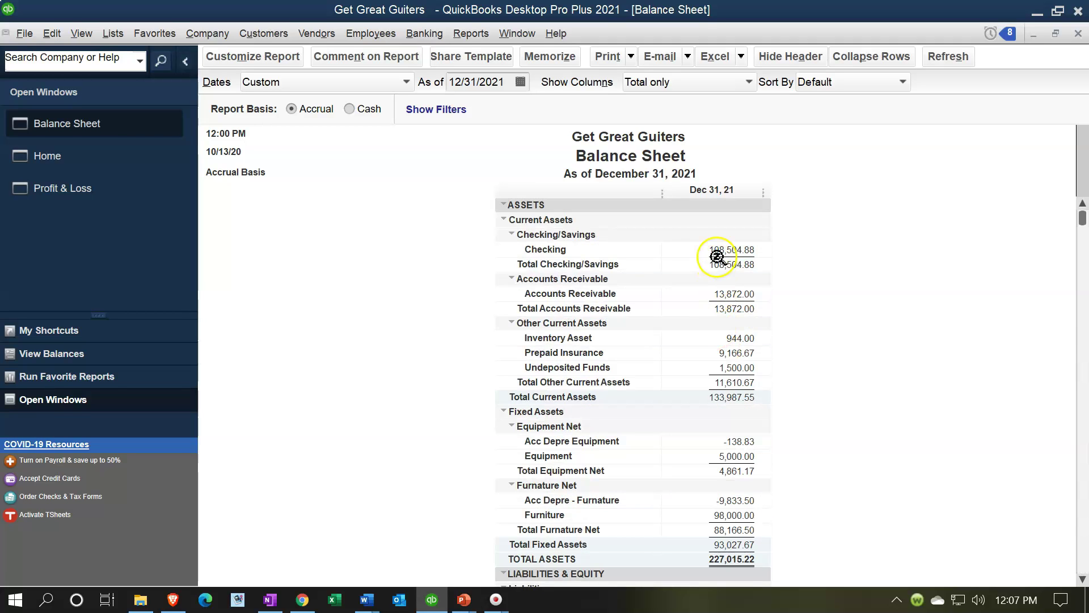
pyautogui.scroll(-4, 718, 261)
pyautogui.scroll(-2, 777, 423)
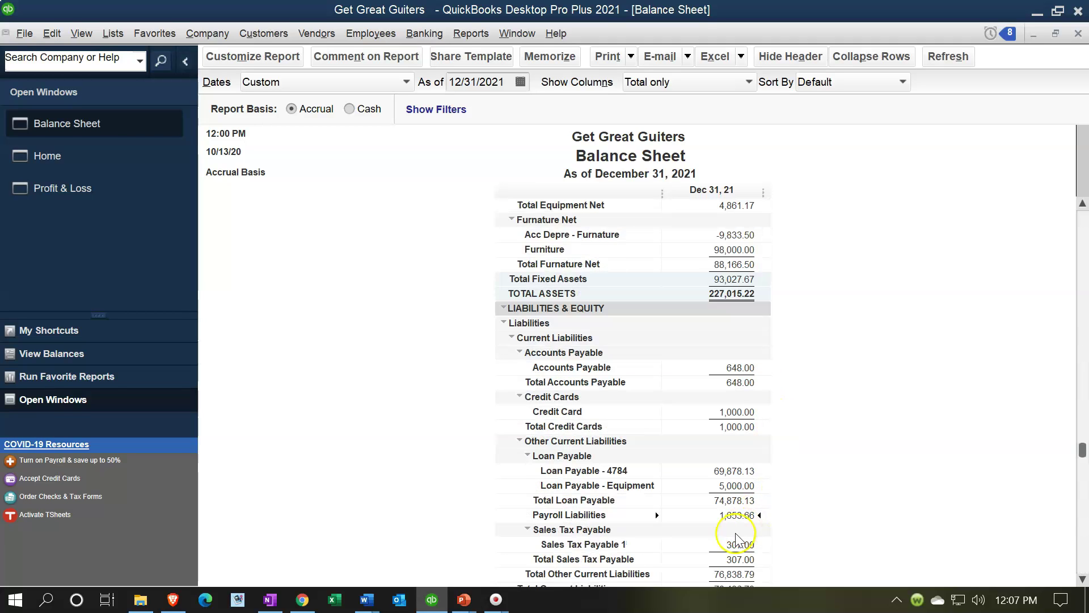
pyautogui.scroll(-2, 736, 479)
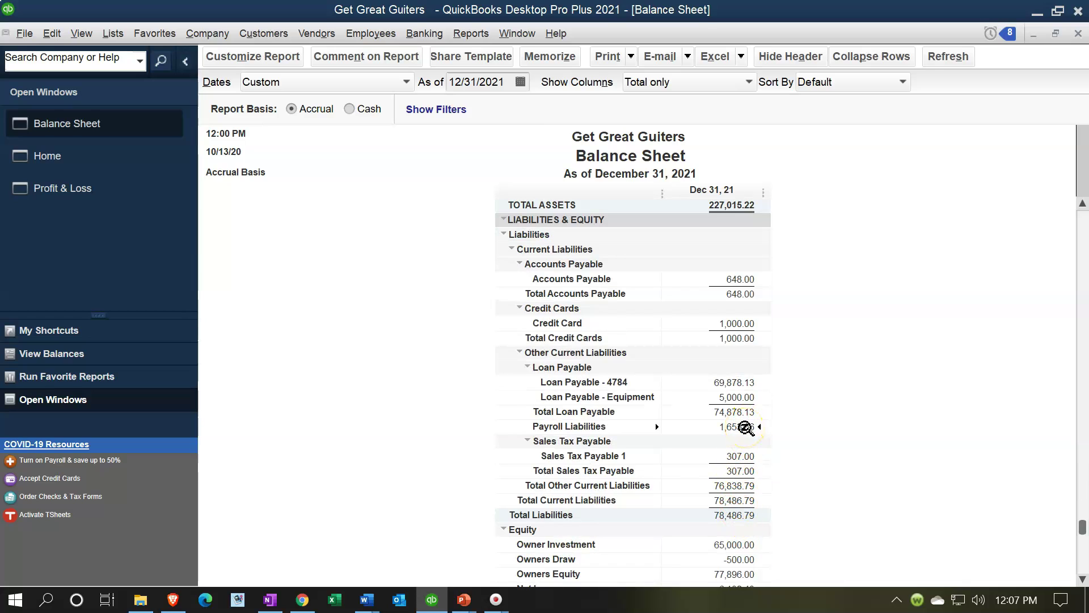
pyautogui.click(57, 156)
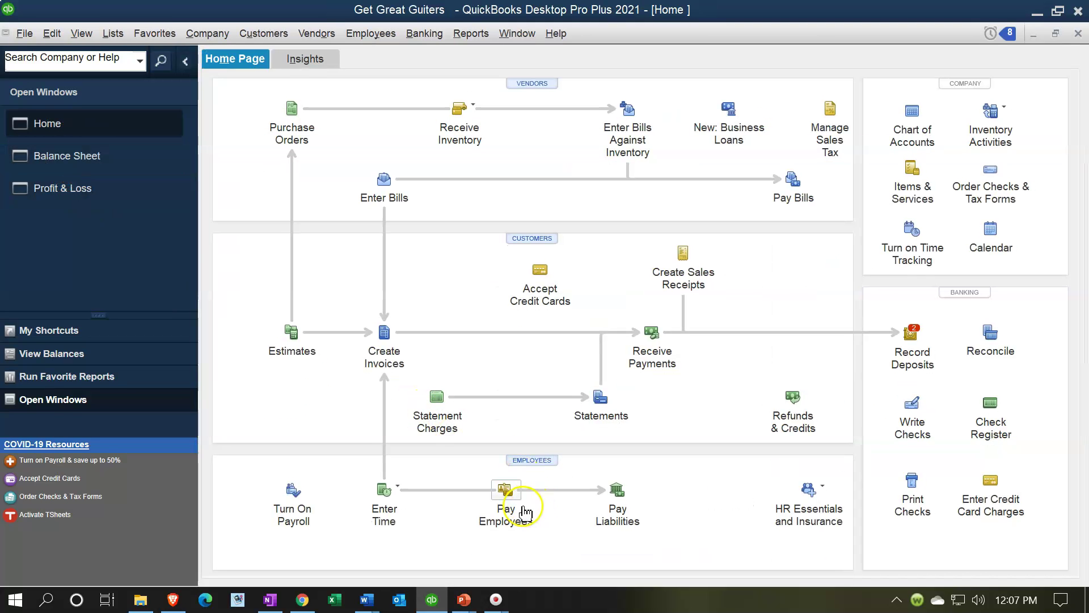